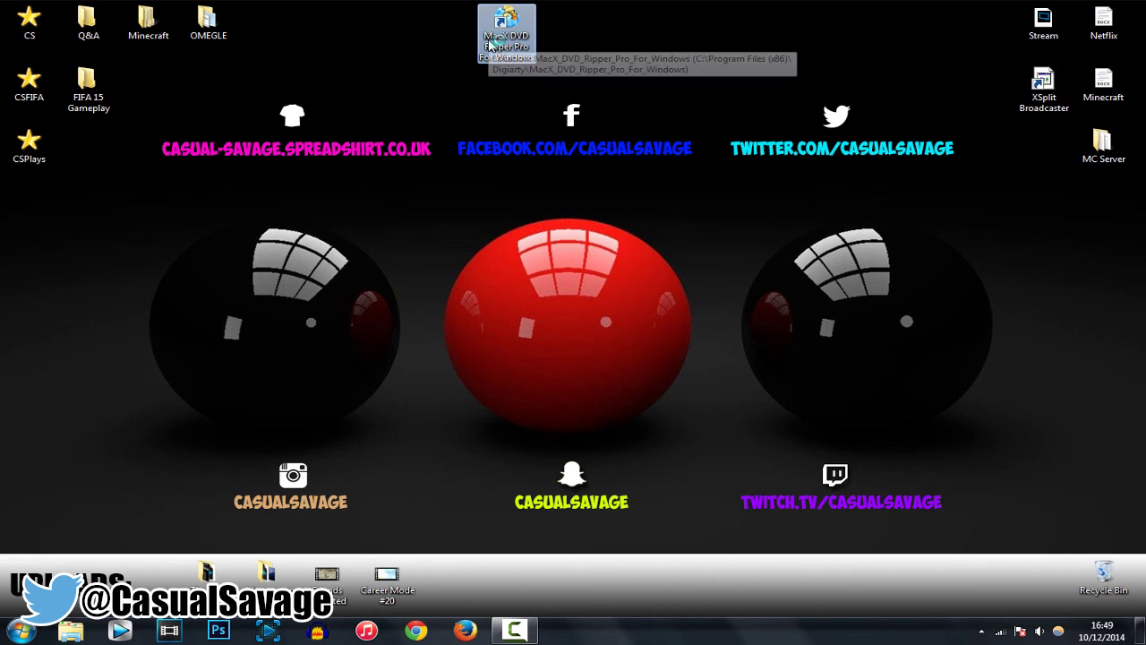
Launch MacX DVD Ripper Pro, dismiss the update notice and move its window slightly higher on the desktop.
double_click(515, 40)
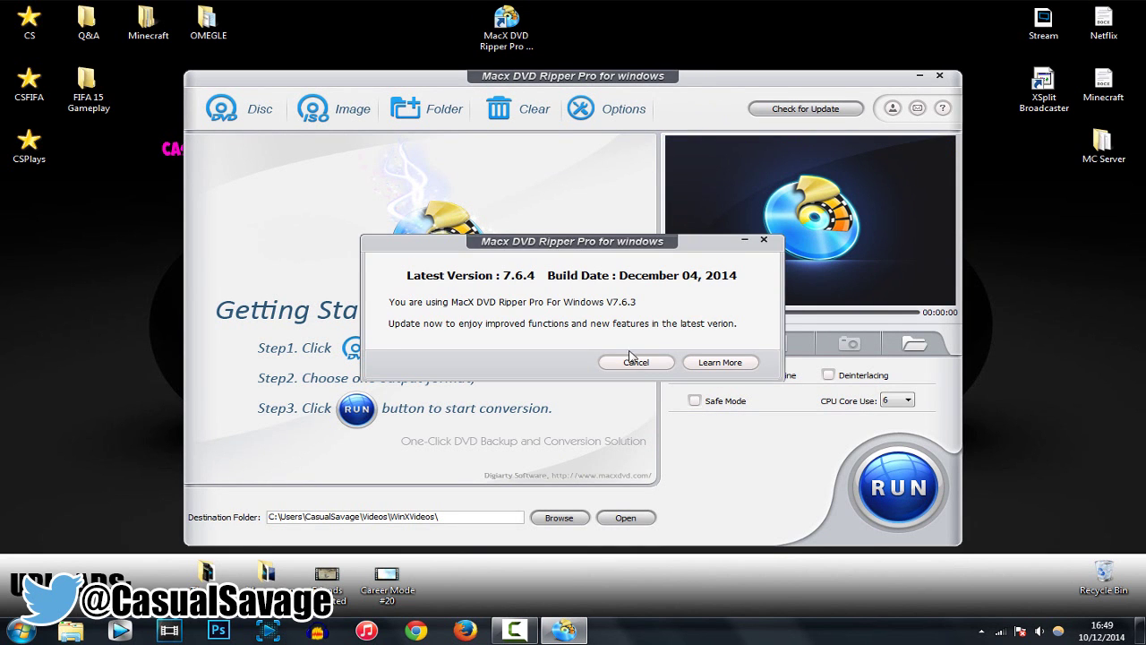
click(641, 363)
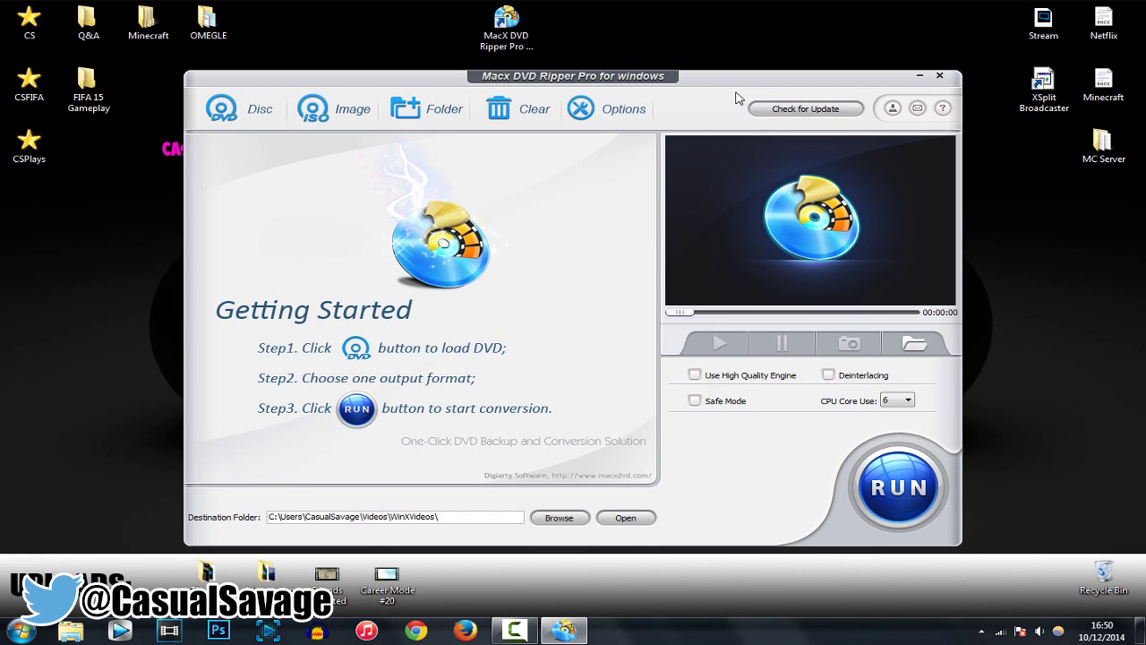
drag(749, 84, 743, 53)
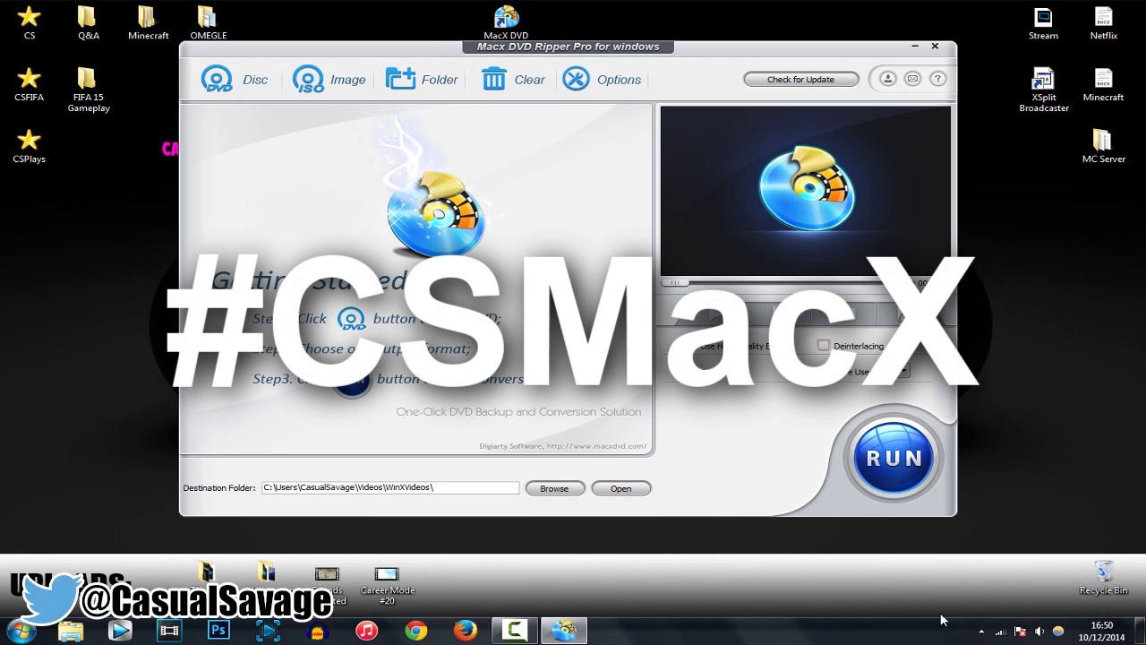
Look up 15 December 2014 in the system calendar and close the calendar.
click(1095, 630)
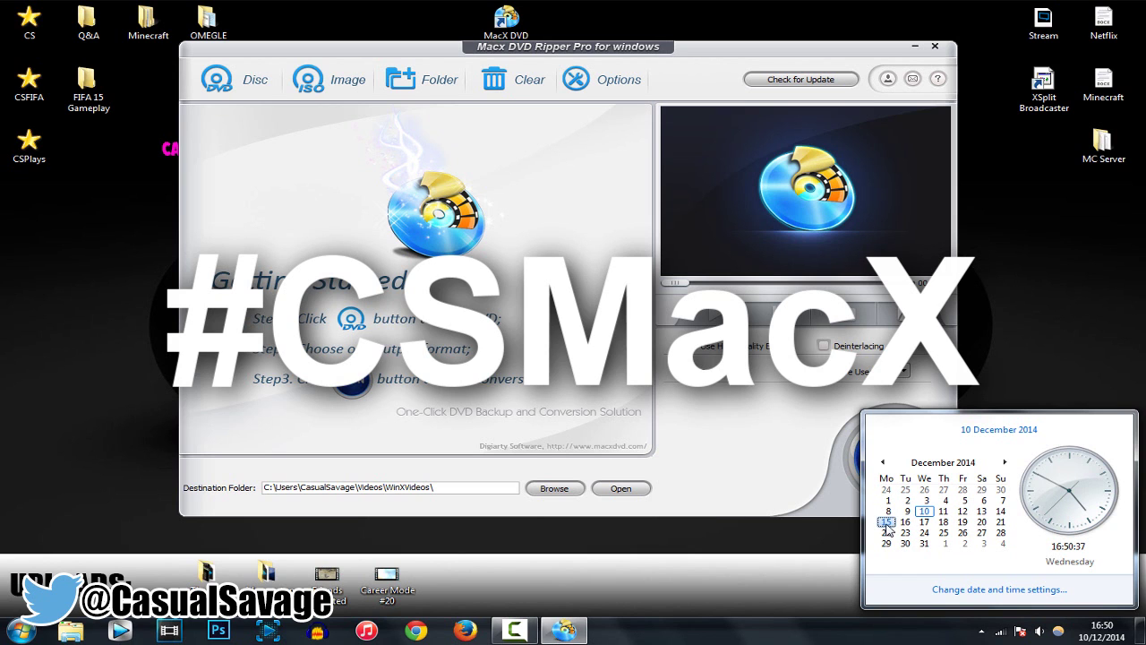
click(750, 423)
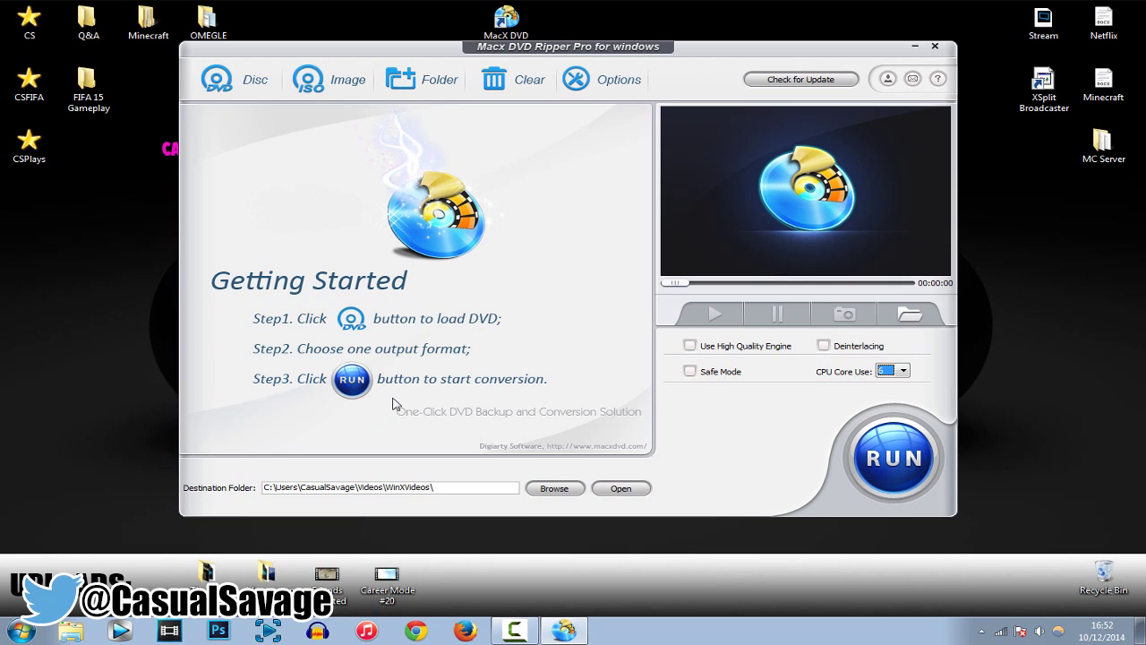
Examine how a source DVD disc is selected and close the dialog without loading a disc.
click(220, 87)
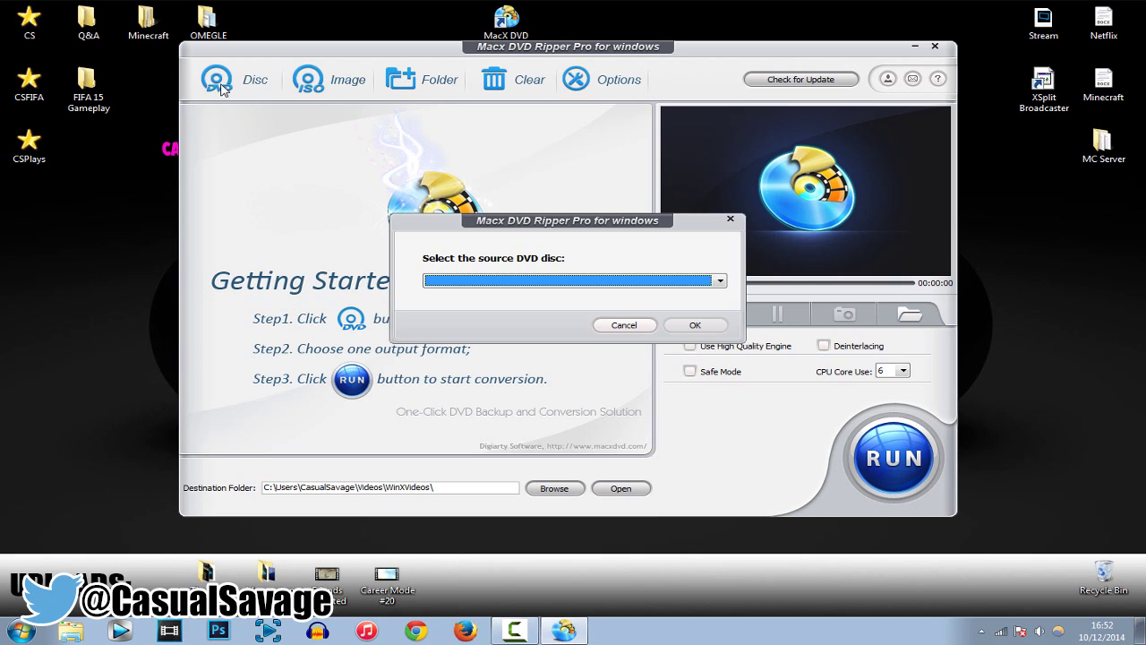
click(564, 283)
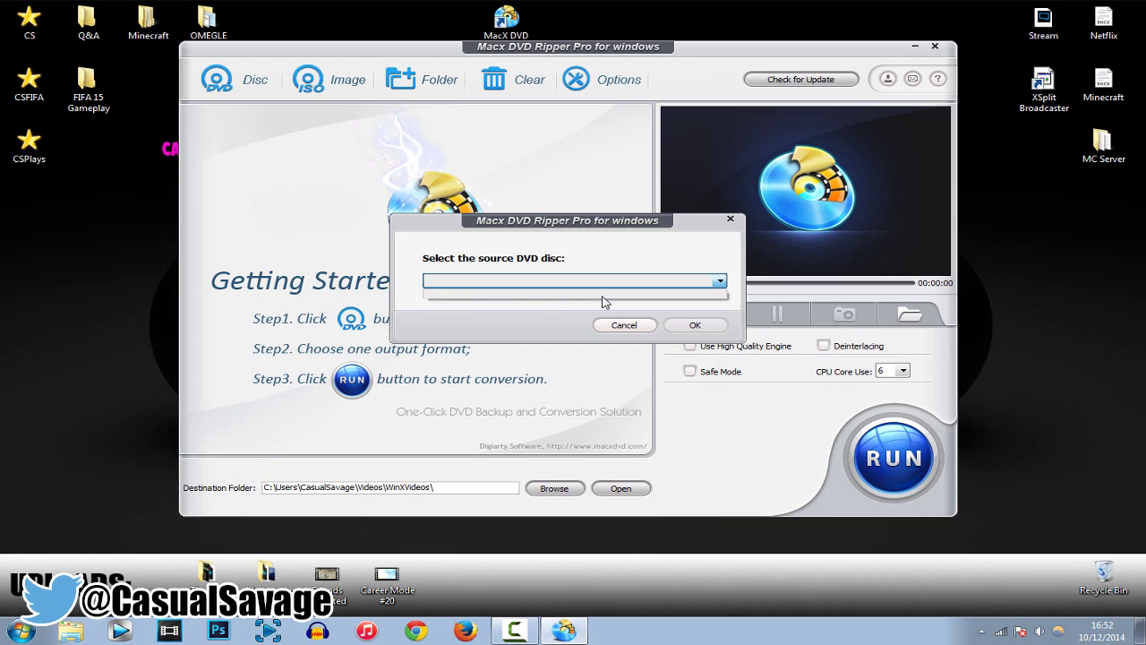
click(688, 328)
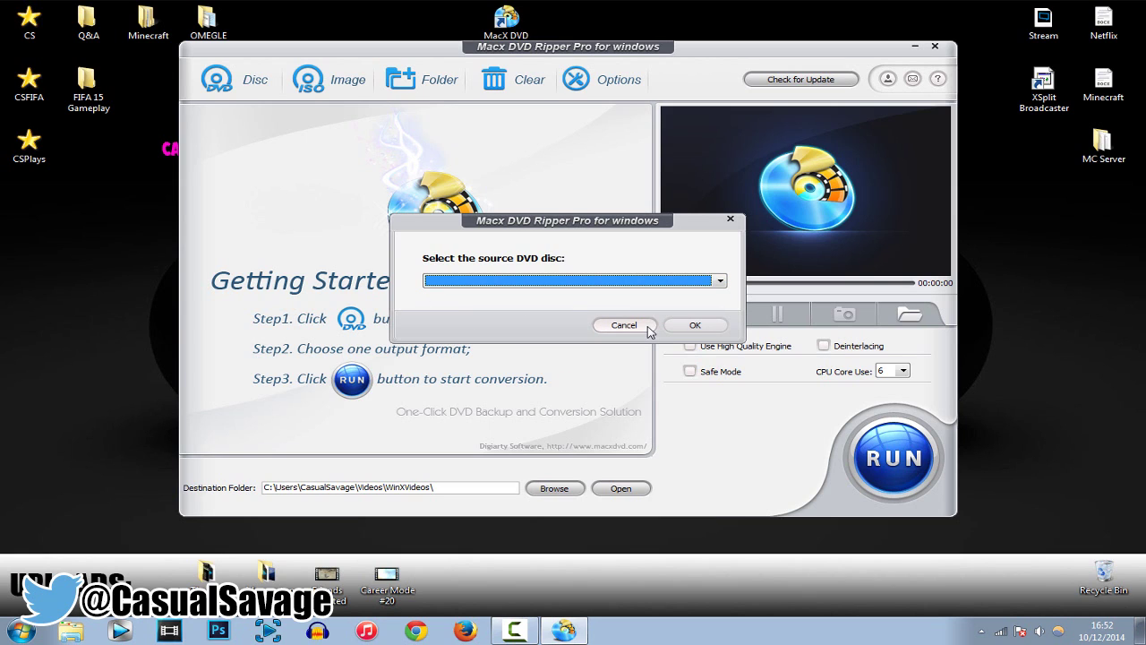
click(646, 328)
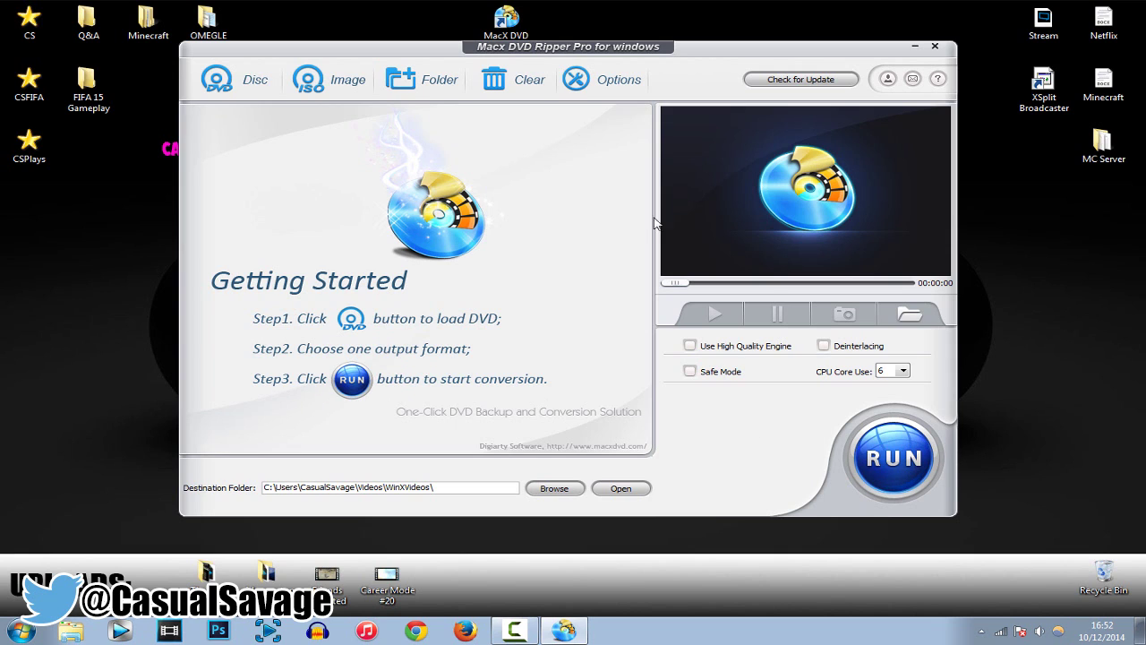
Examine how a DVD ISO image is loaded, including the *.iso file filter, and cancel without choosing a file.
click(327, 89)
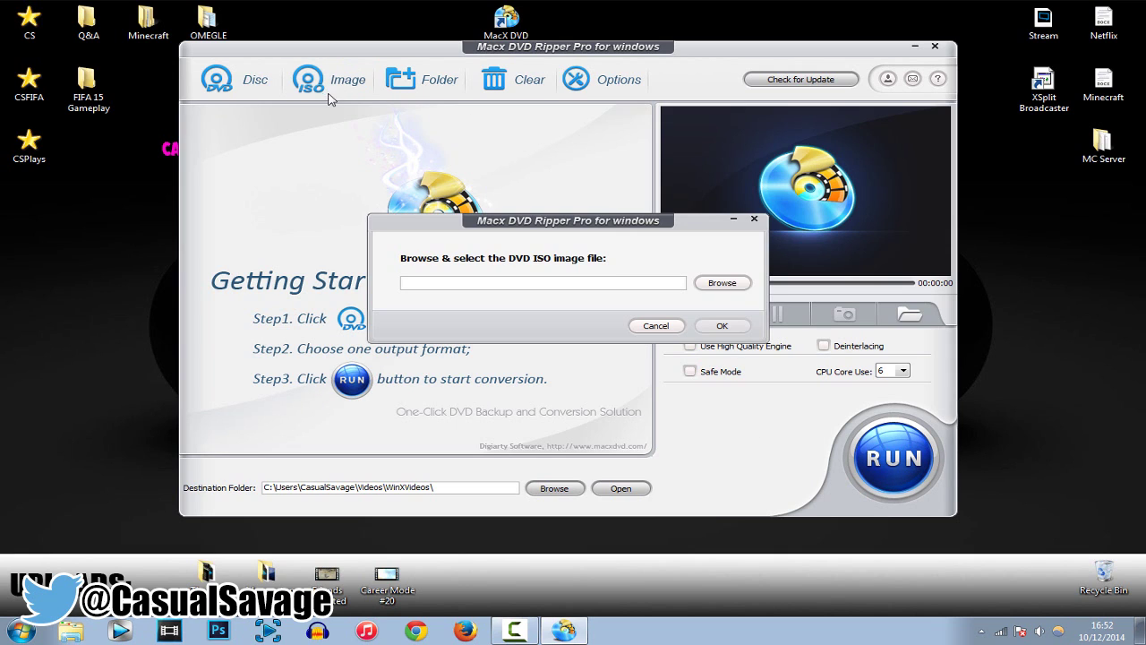
click(716, 285)
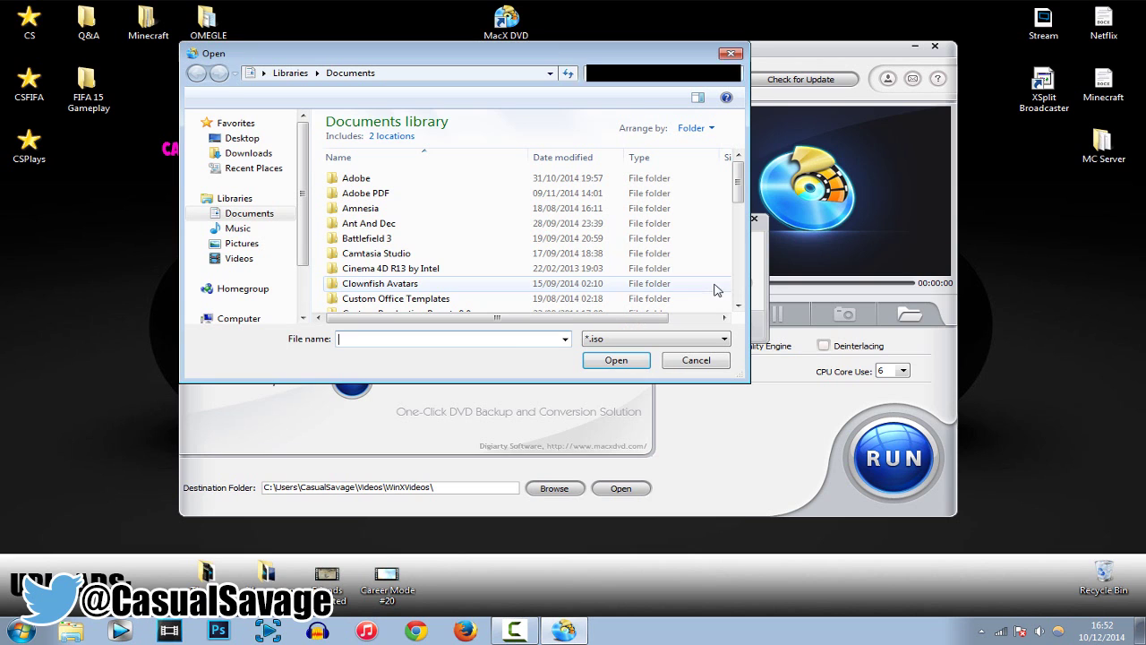
click(604, 340)
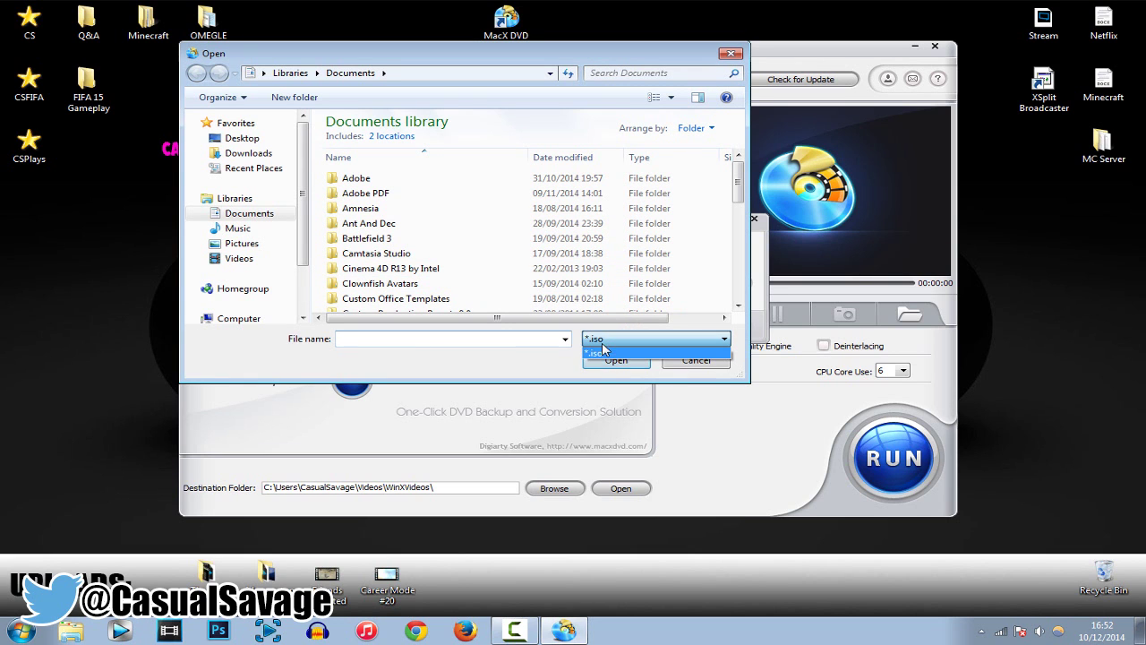
click(646, 357)
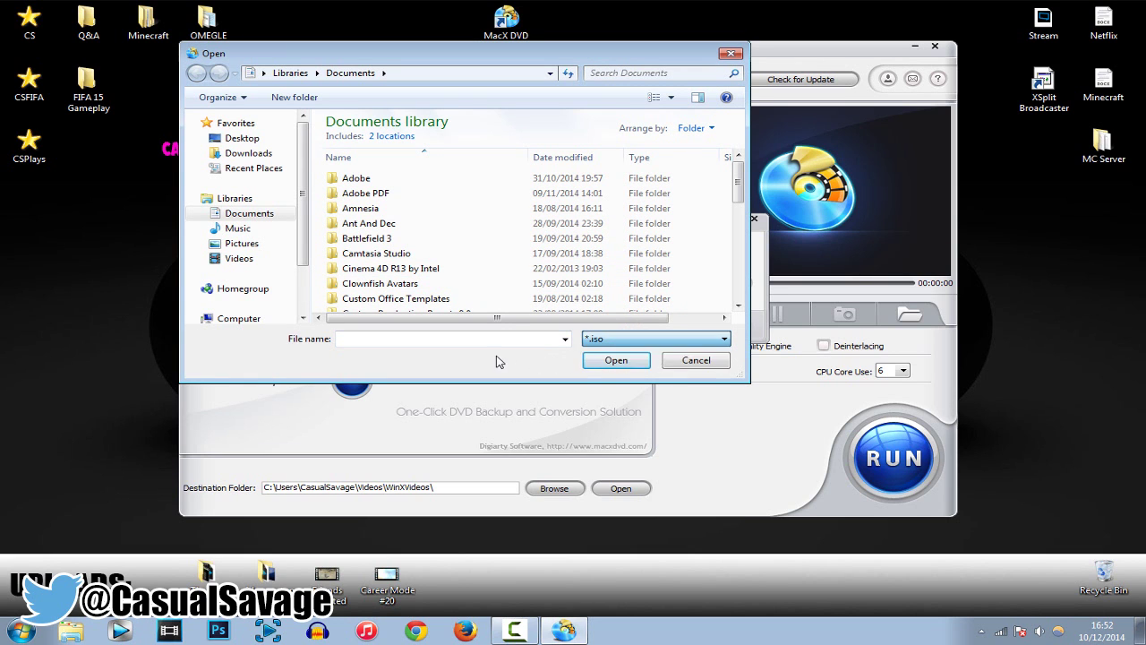
click(673, 362)
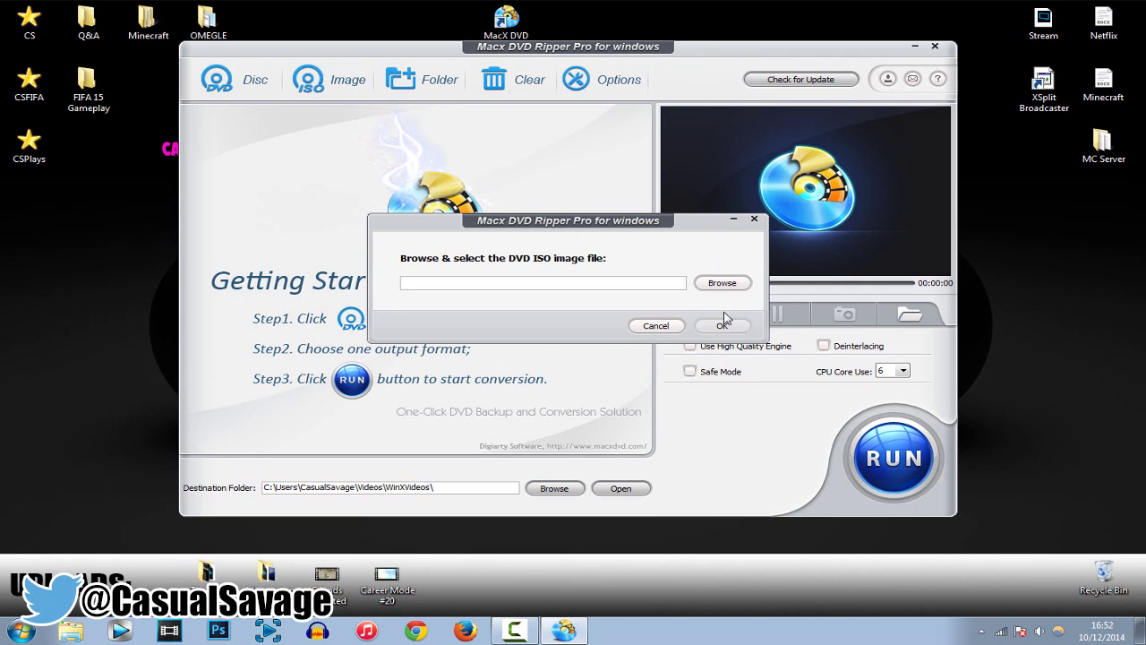
click(672, 327)
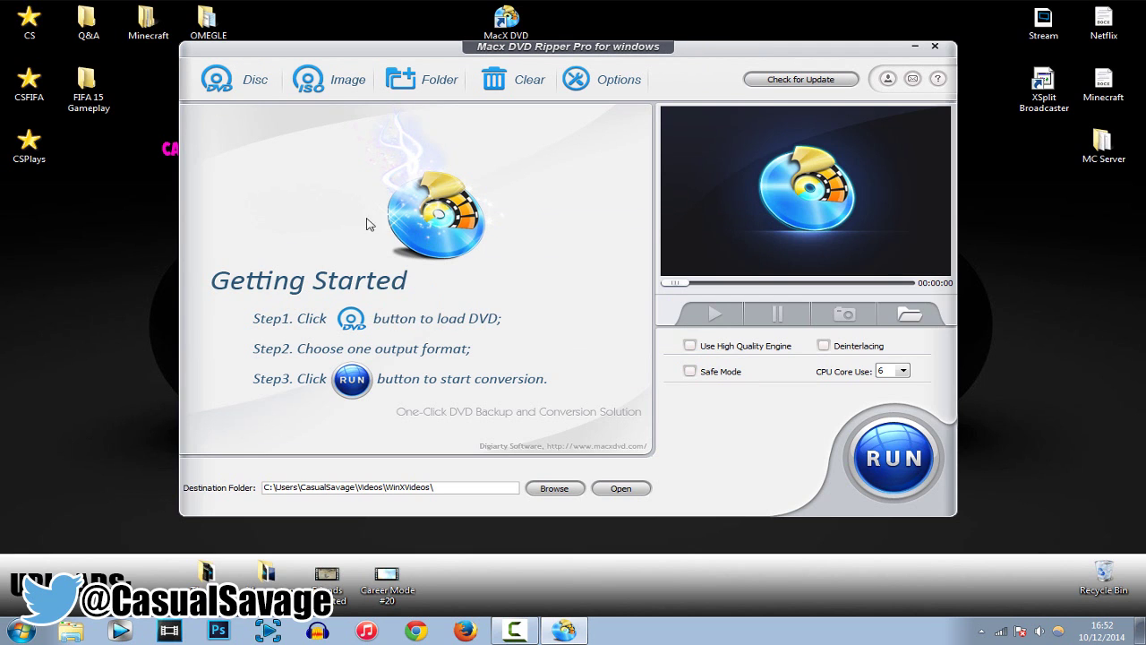
Examine how a DVD folder is loaded by browsing to the Desktop, and cancel without selecting a folder.
click(436, 83)
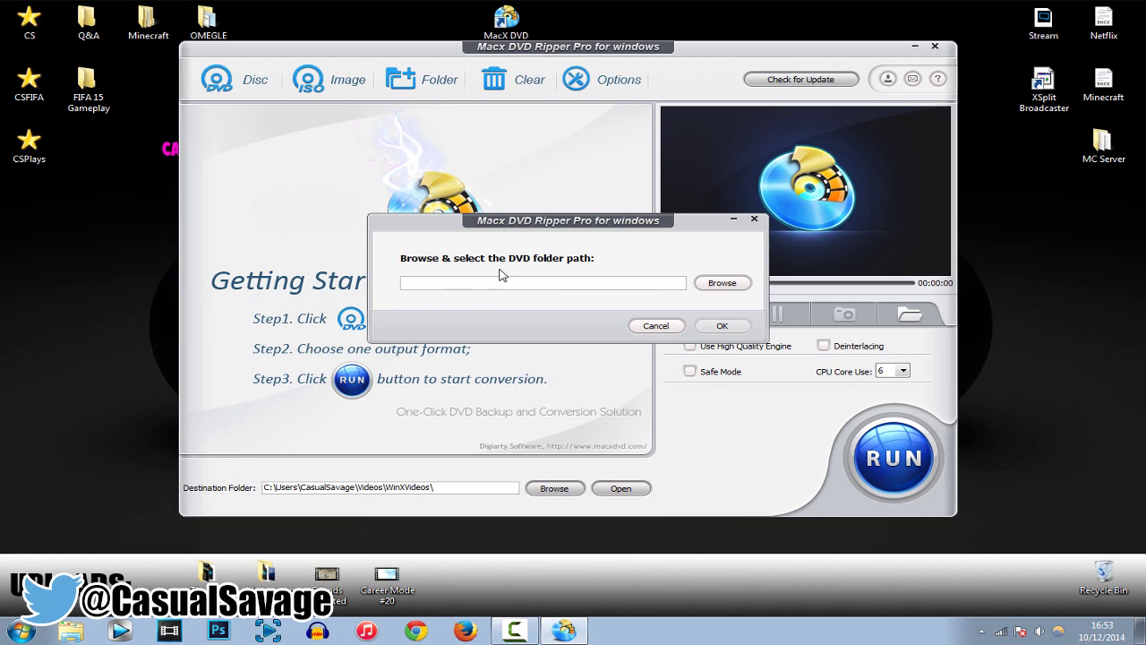
click(721, 285)
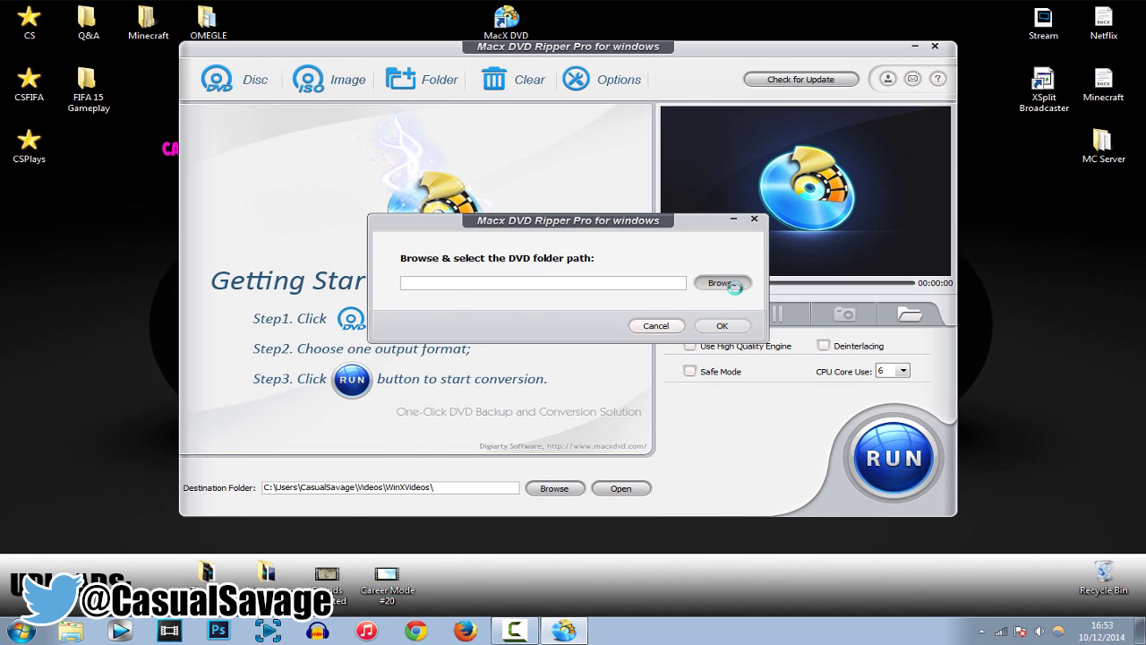
click(425, 311)
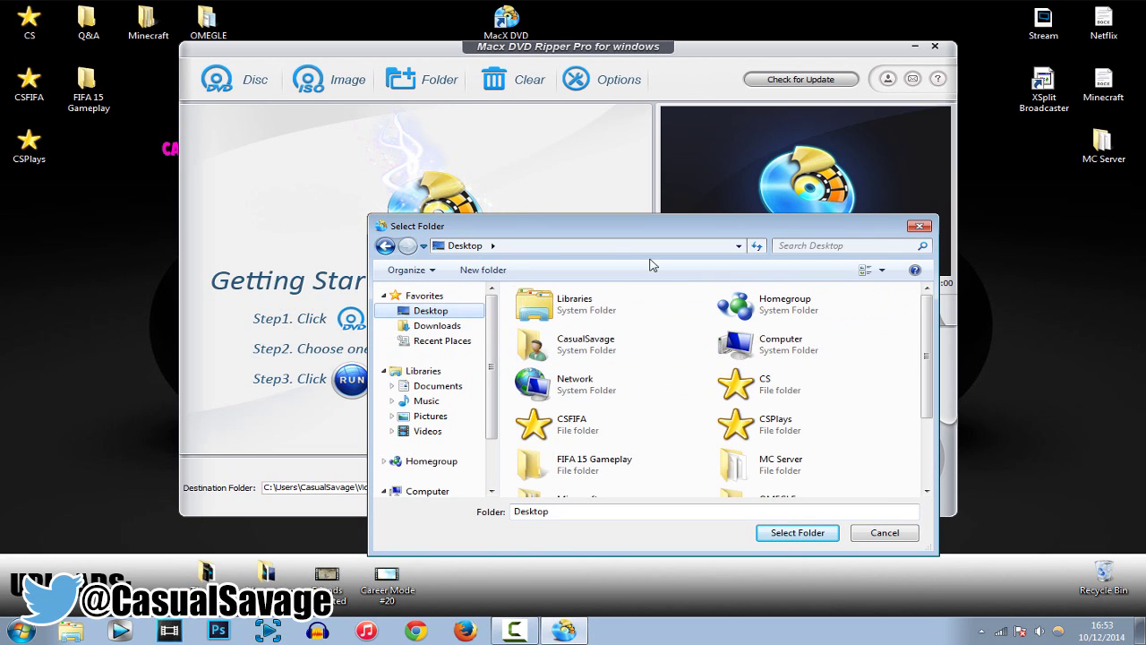
drag(540, 235, 463, 90)
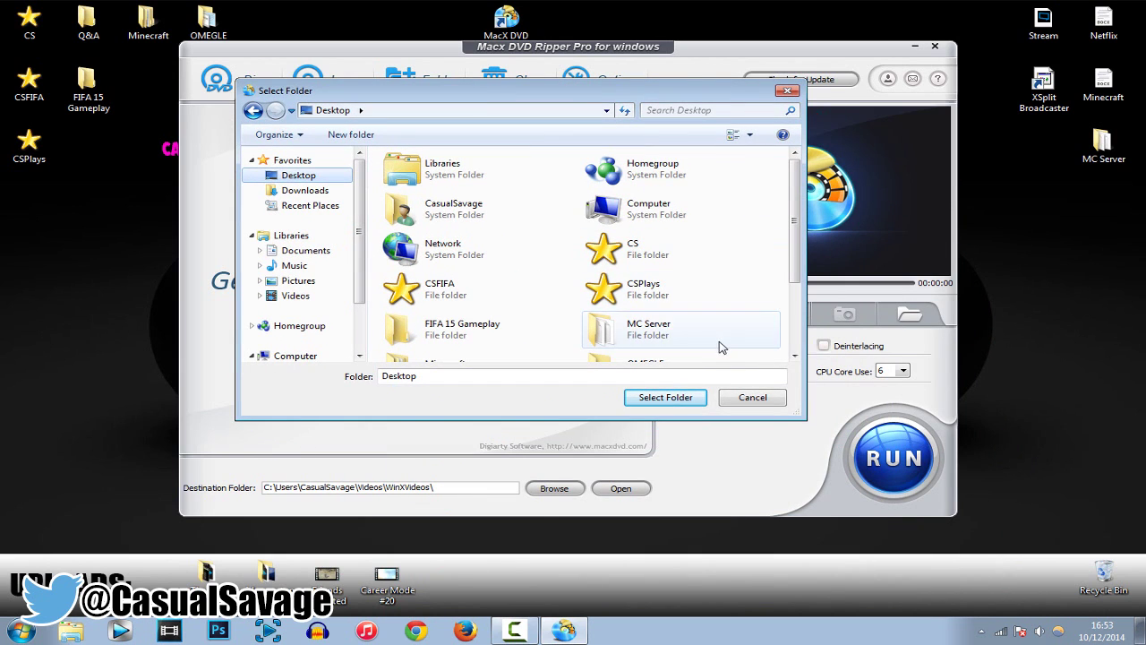
click(750, 397)
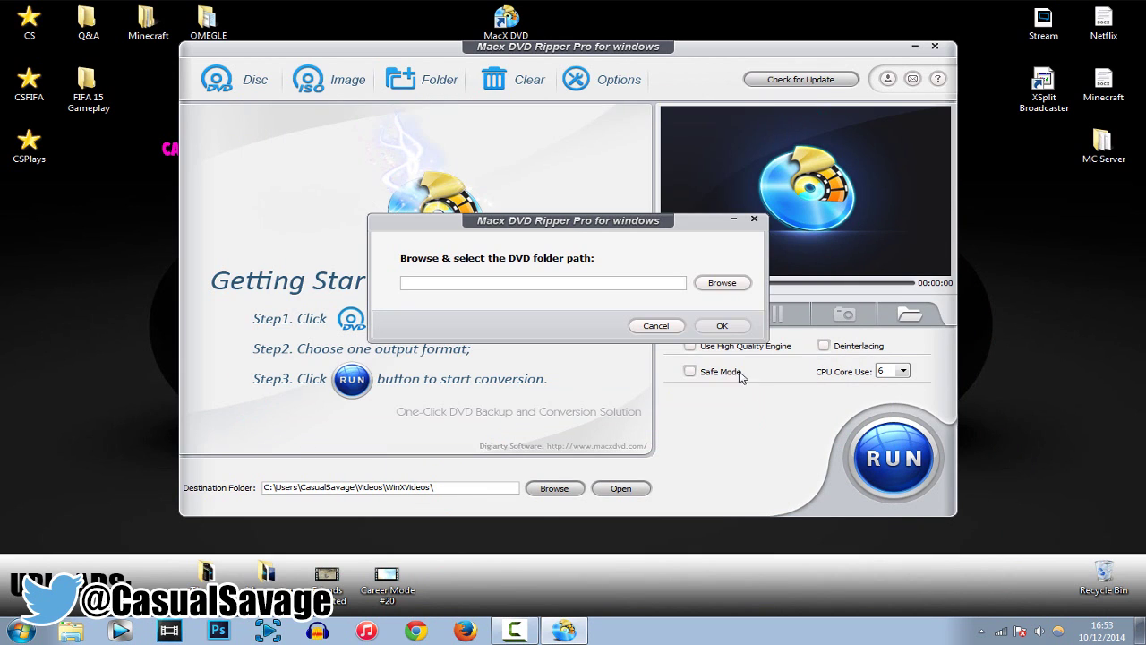
click(655, 326)
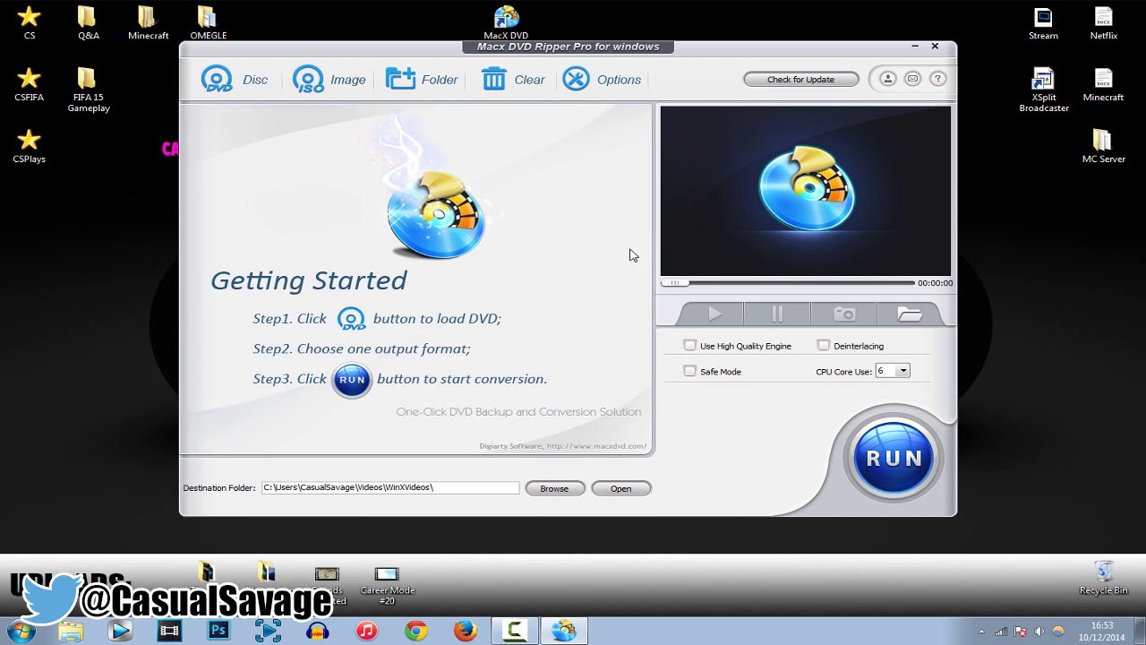
Open the program options and review the available default audio languages, keeping English.
click(637, 81)
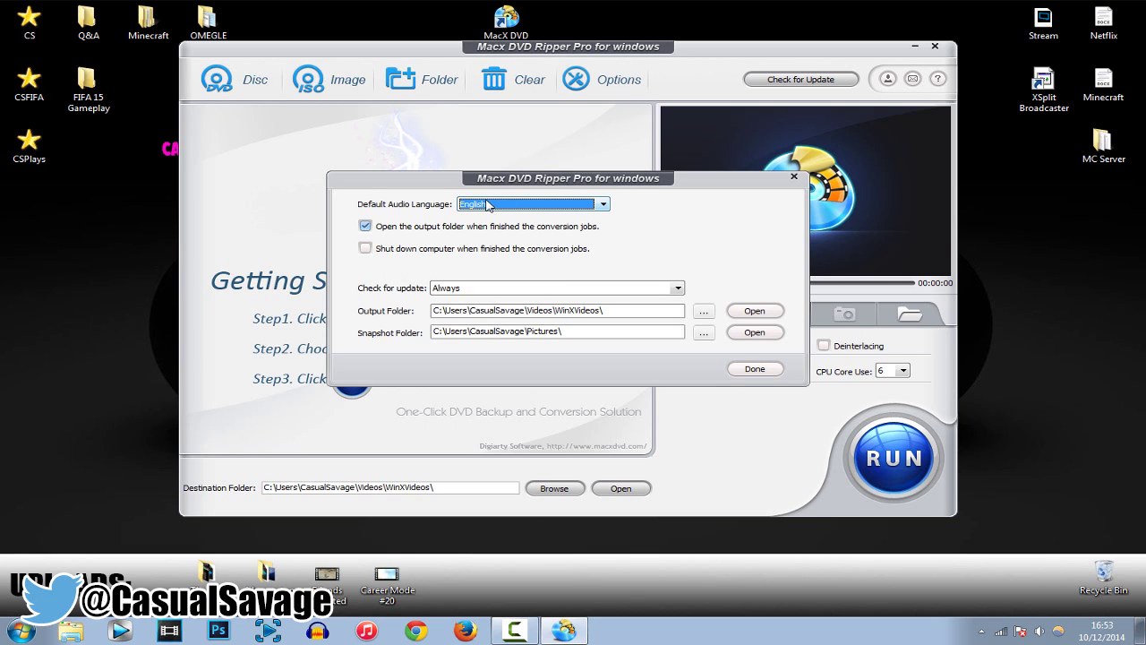
click(524, 208)
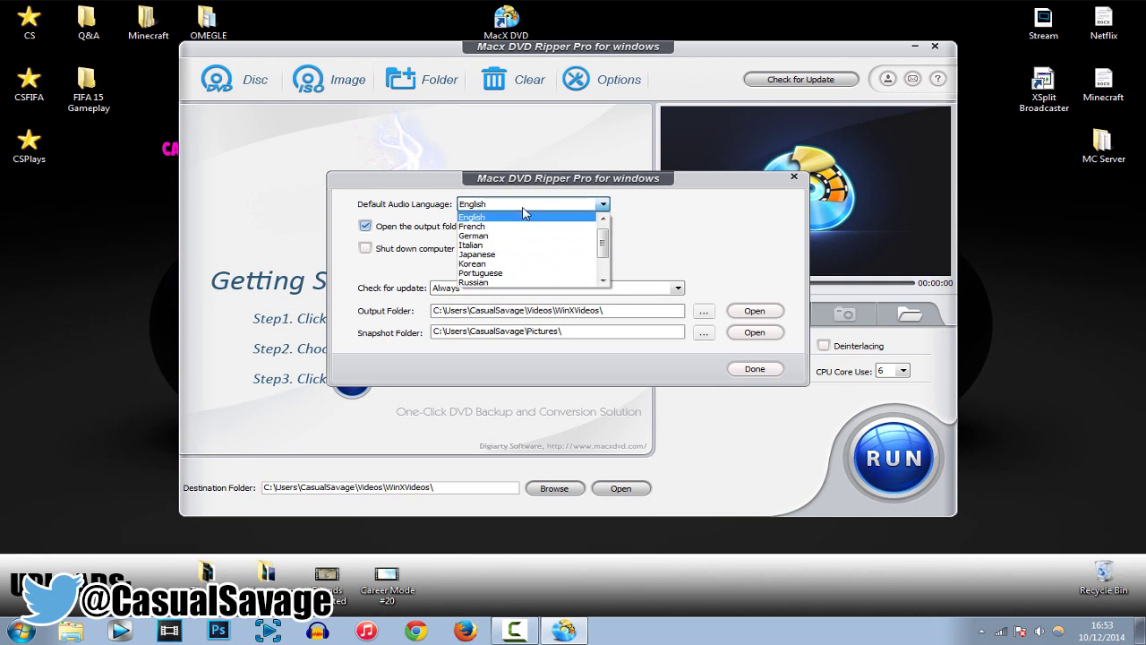
scroll(606, 235, up, 1)
scroll(606, 234, down, 2)
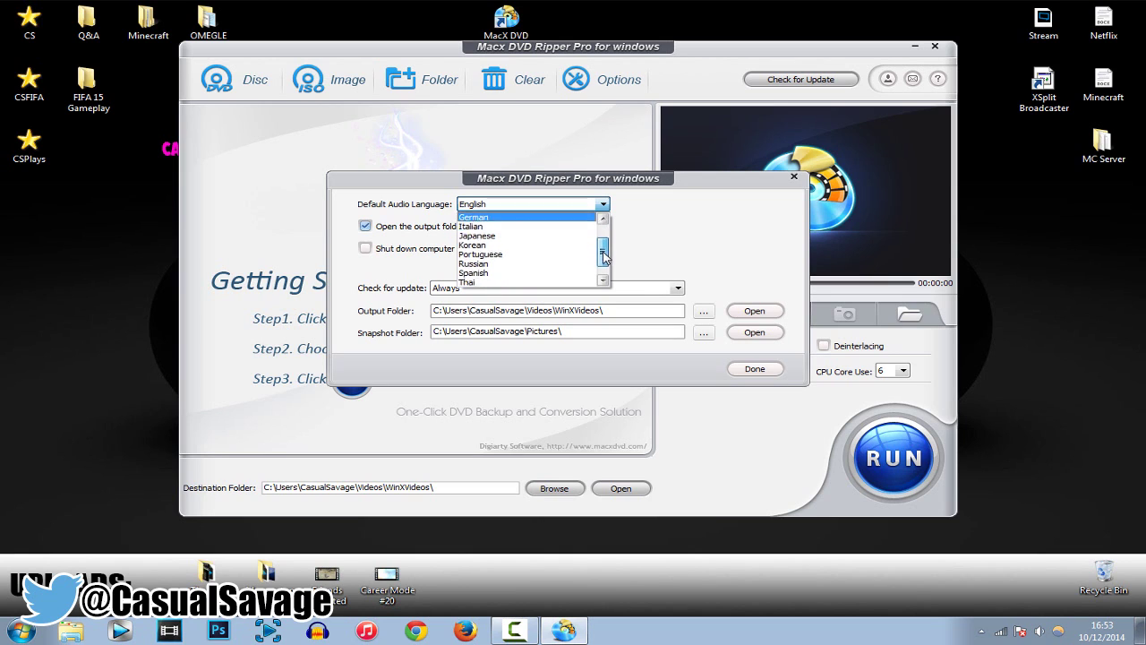
scroll(608, 229, up, 2)
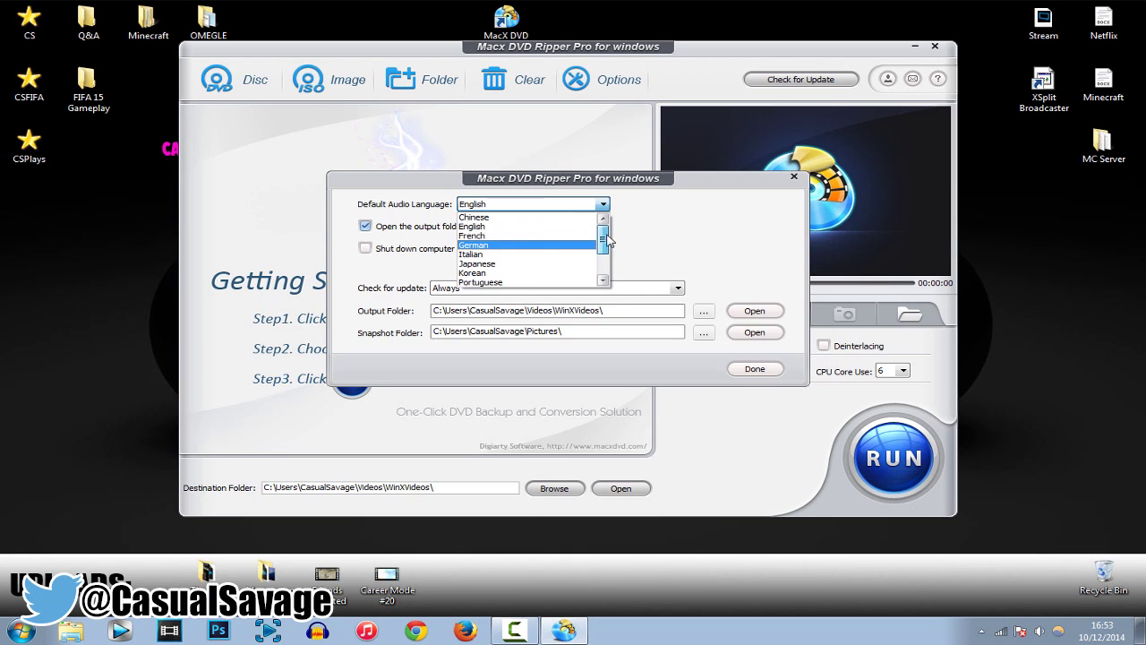
click(671, 245)
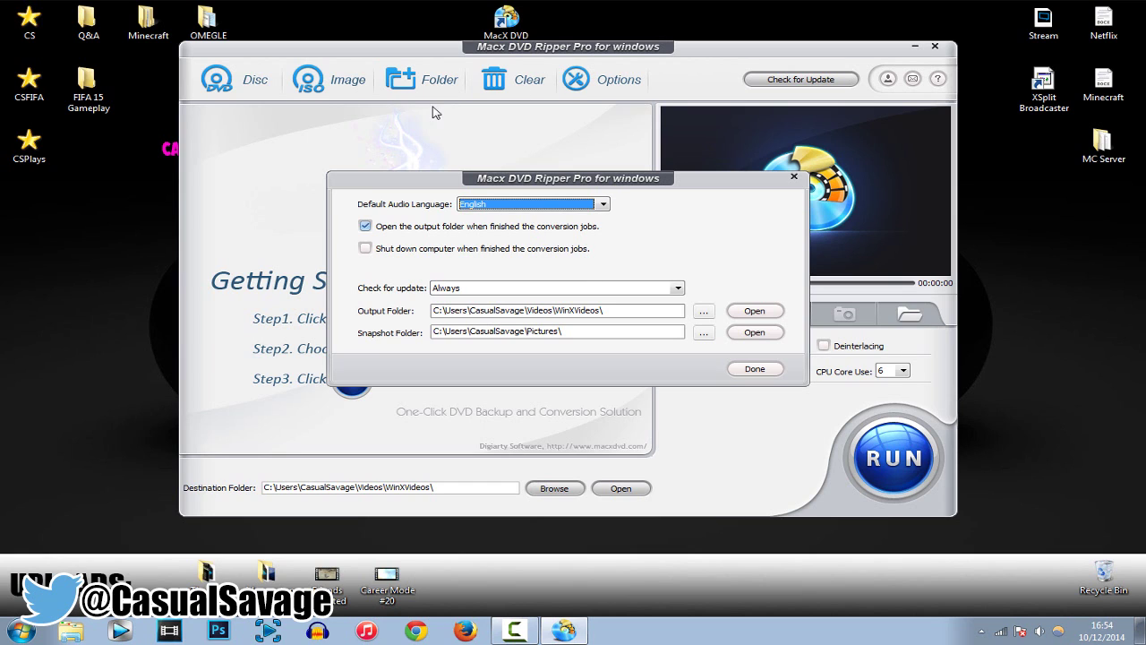
Leave shutting down the computer after conversion disabled and set the update check to Always.
click(400, 249)
click(366, 249)
click(436, 288)
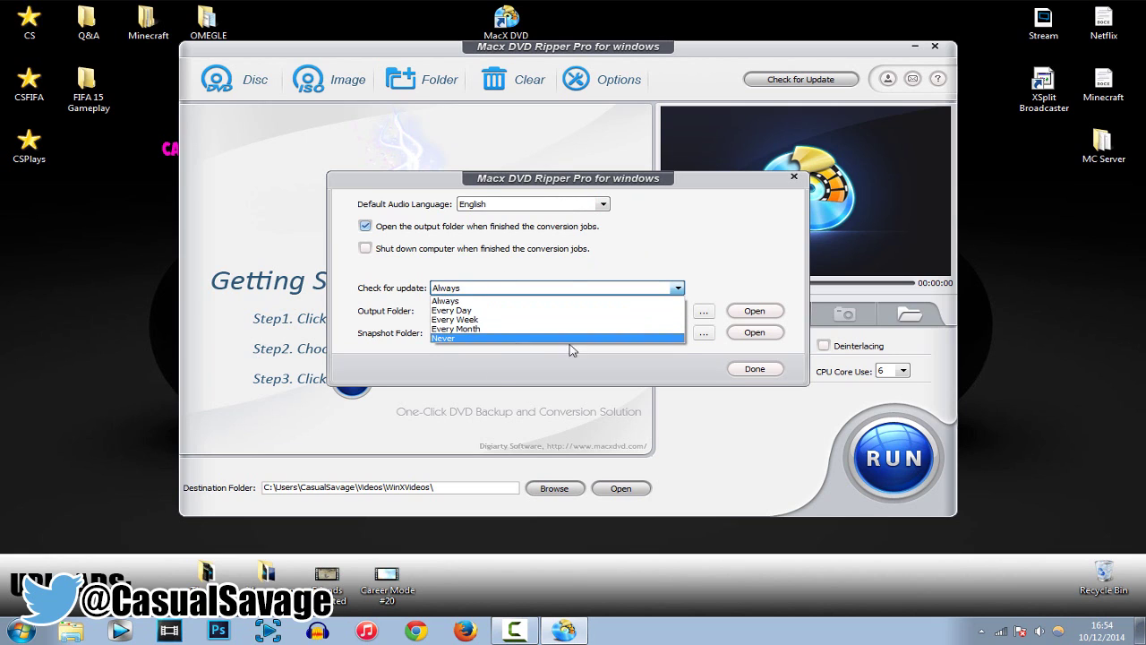
click(497, 300)
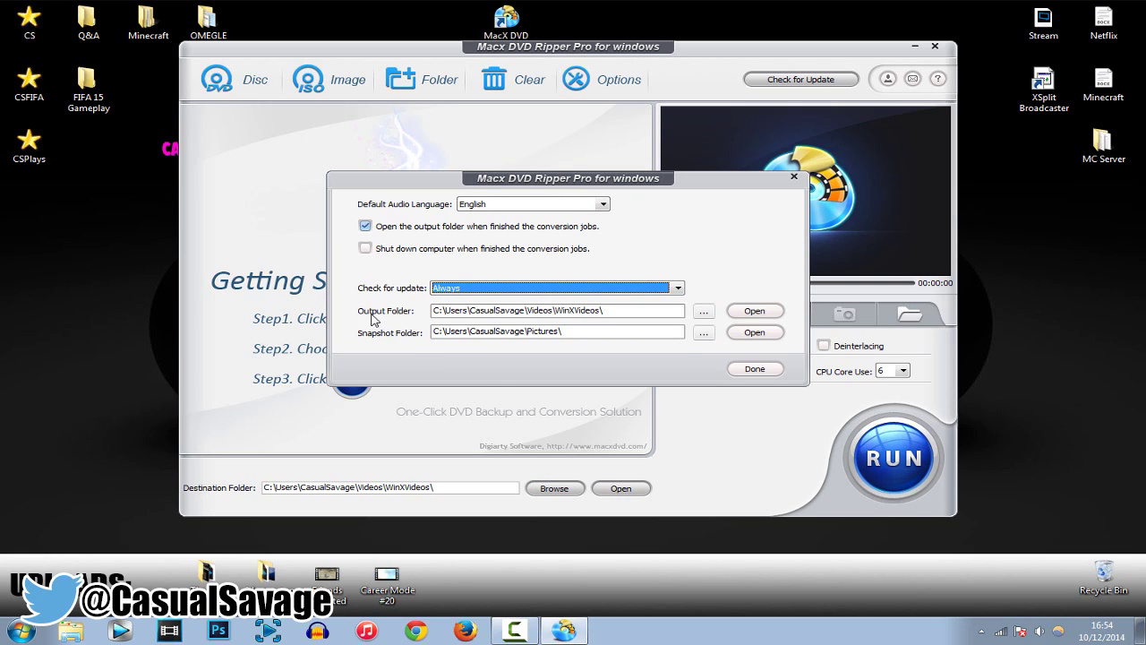
Set the output folder in the options to the Desktop.
click(704, 311)
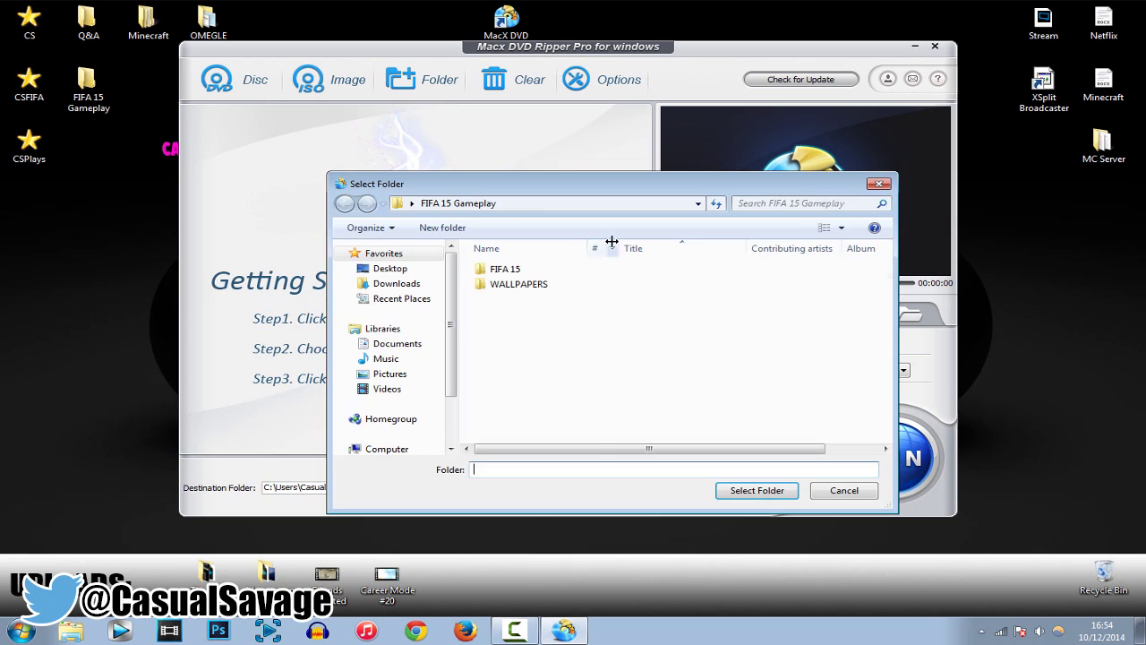
click(390, 268)
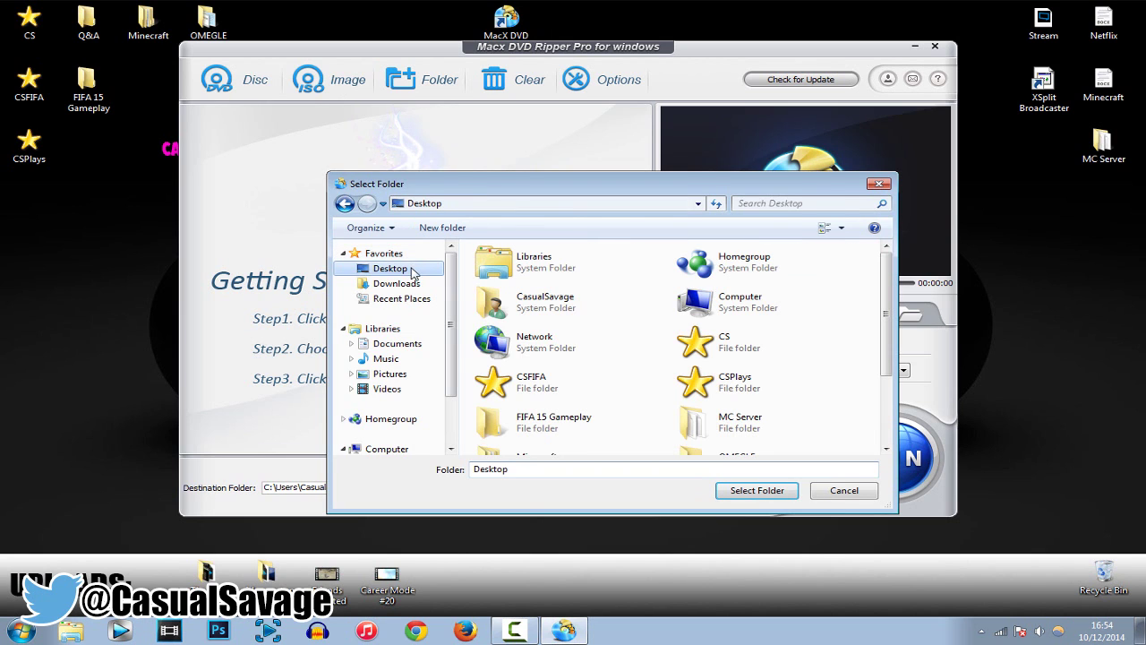
click(756, 491)
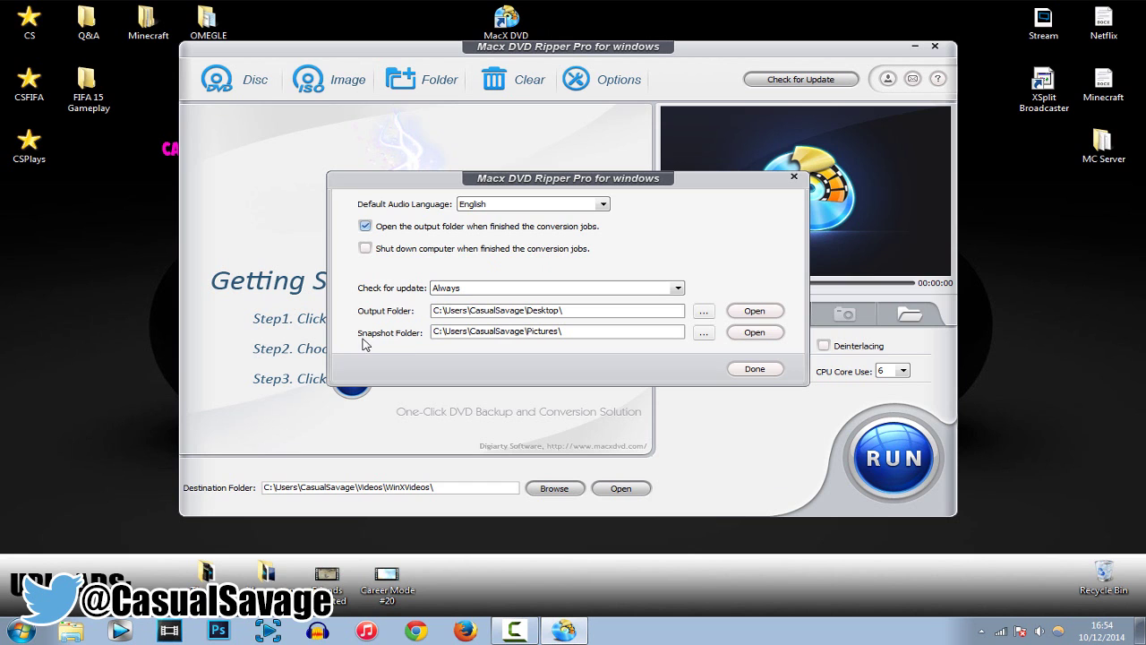
View the snapshot folder's contents, close that folder and confirm the program options.
click(773, 335)
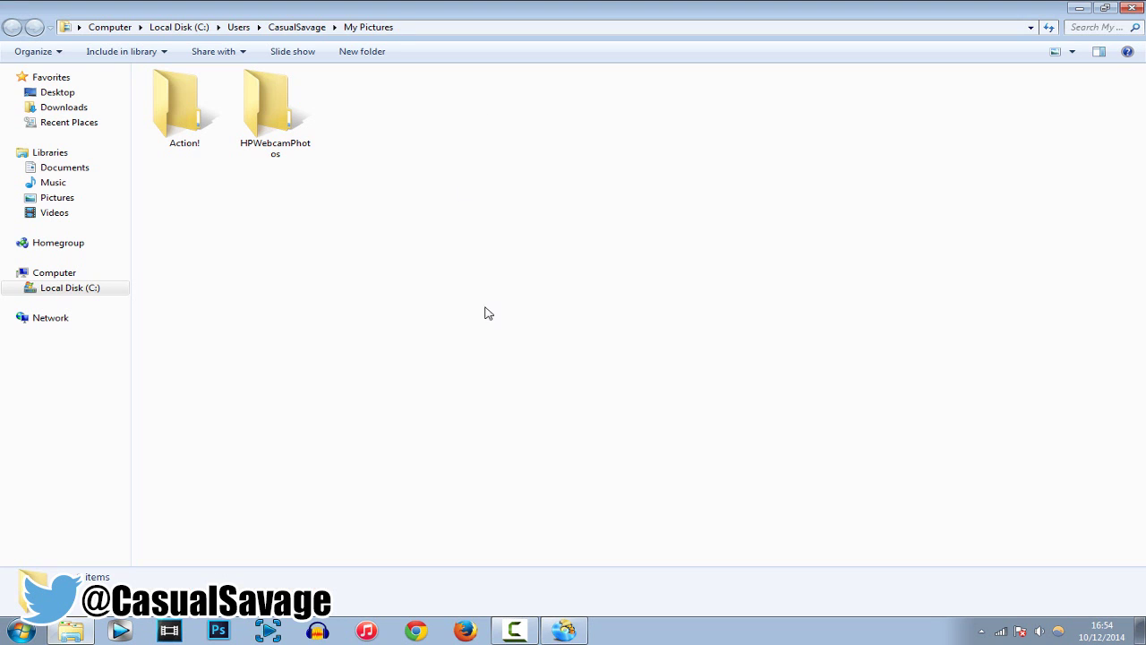
click(1130, 11)
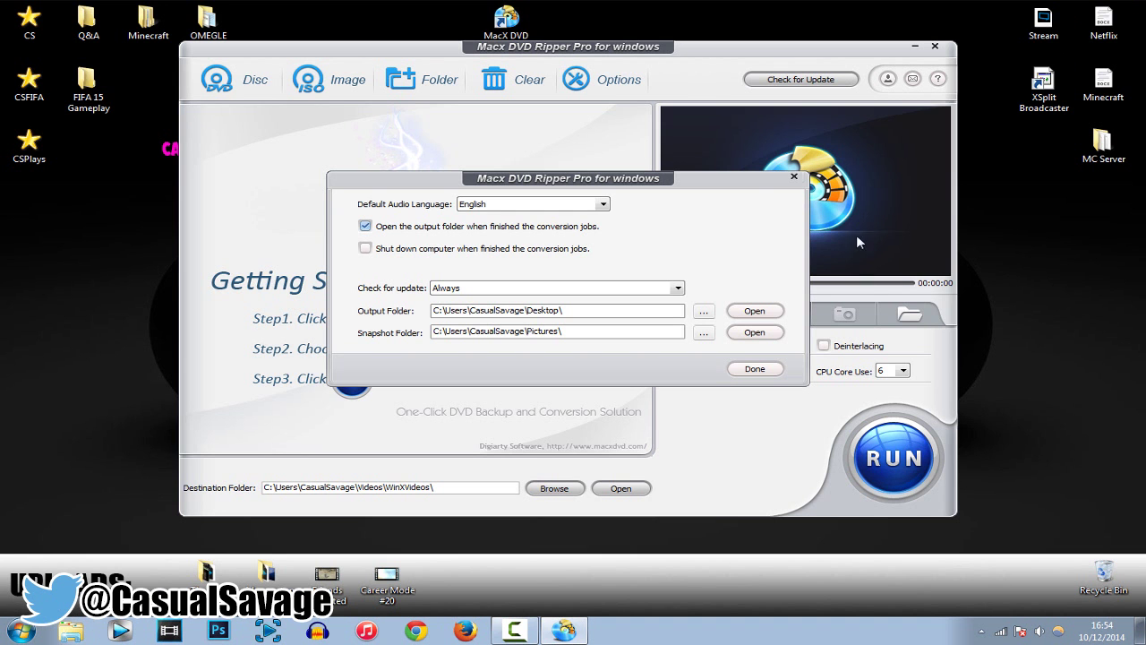
click(752, 368)
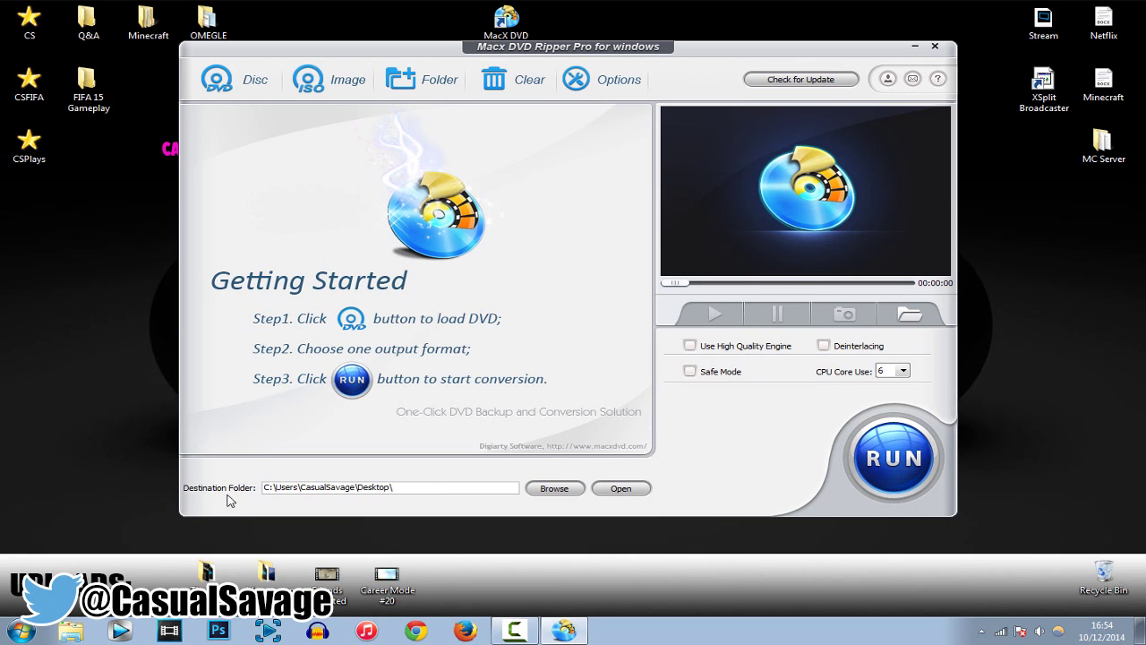
Set the destination folder to the stats folder inside MC Server\world on the Desktop.
click(554, 488)
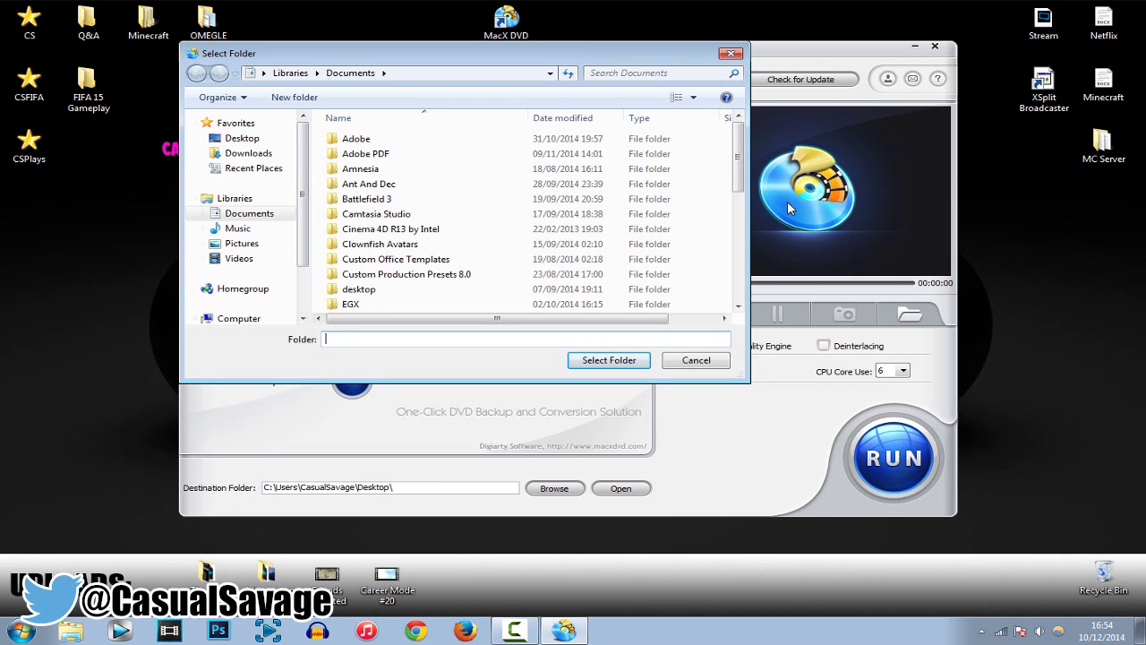
click(242, 138)
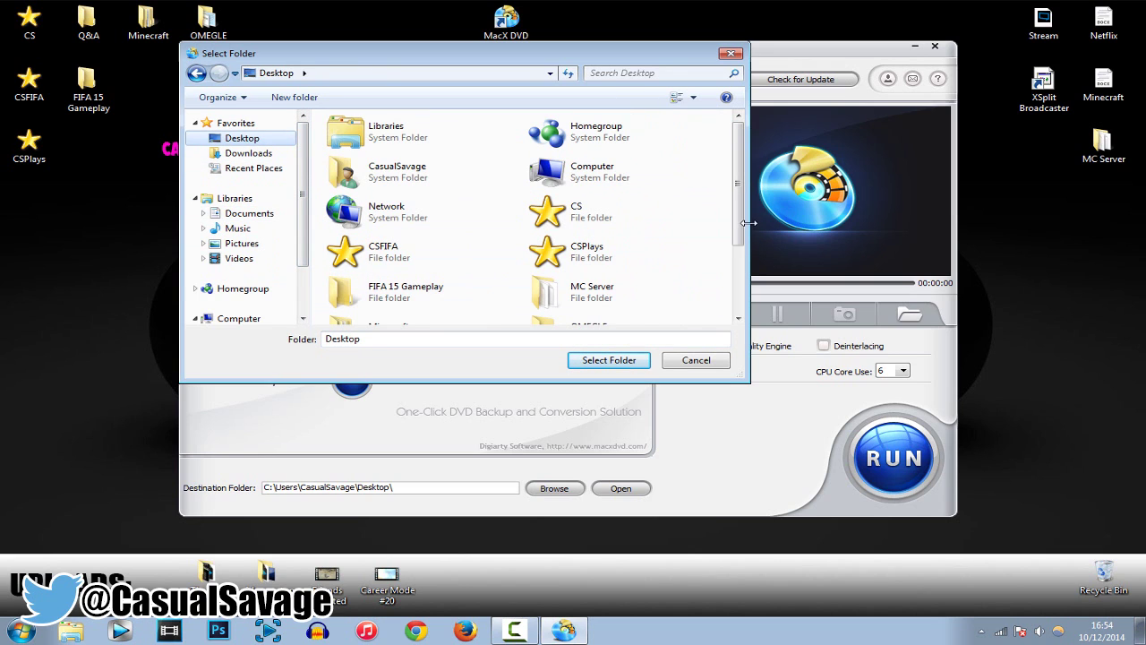
scroll(743, 240, down, 1)
double_click(603, 268)
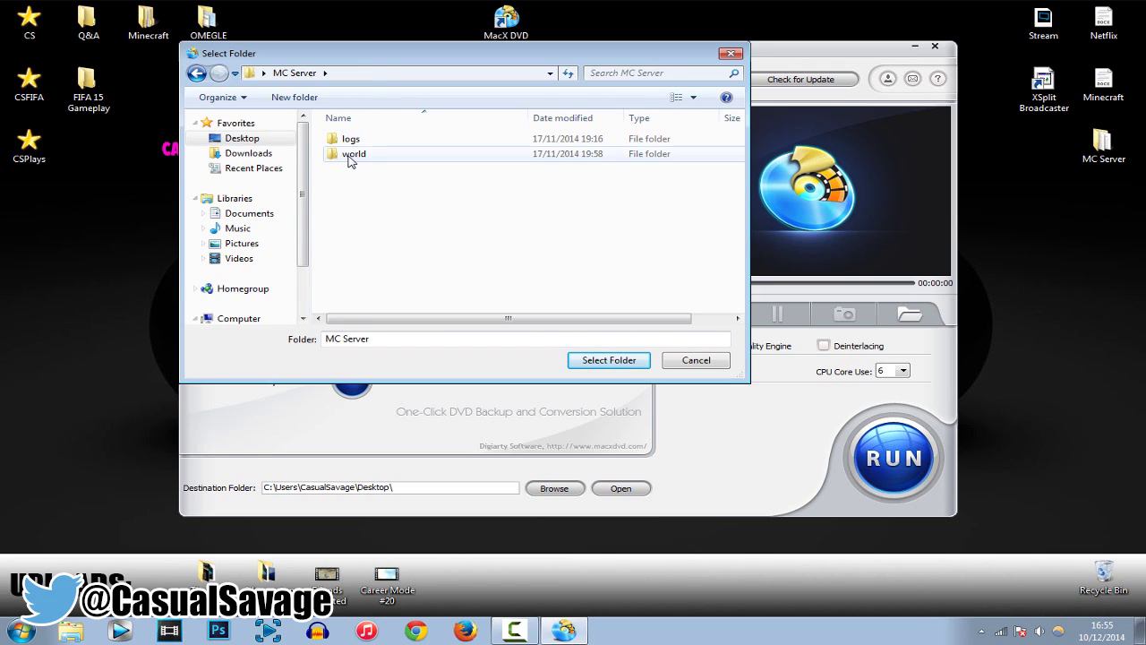
double_click(356, 154)
click(398, 218)
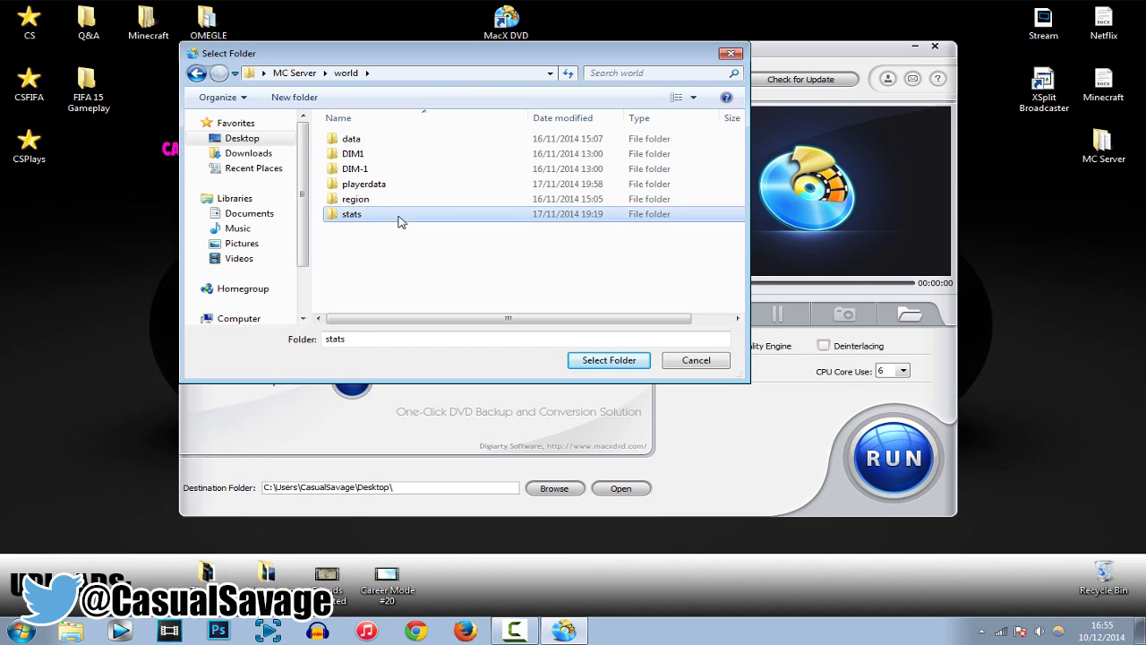
click(586, 360)
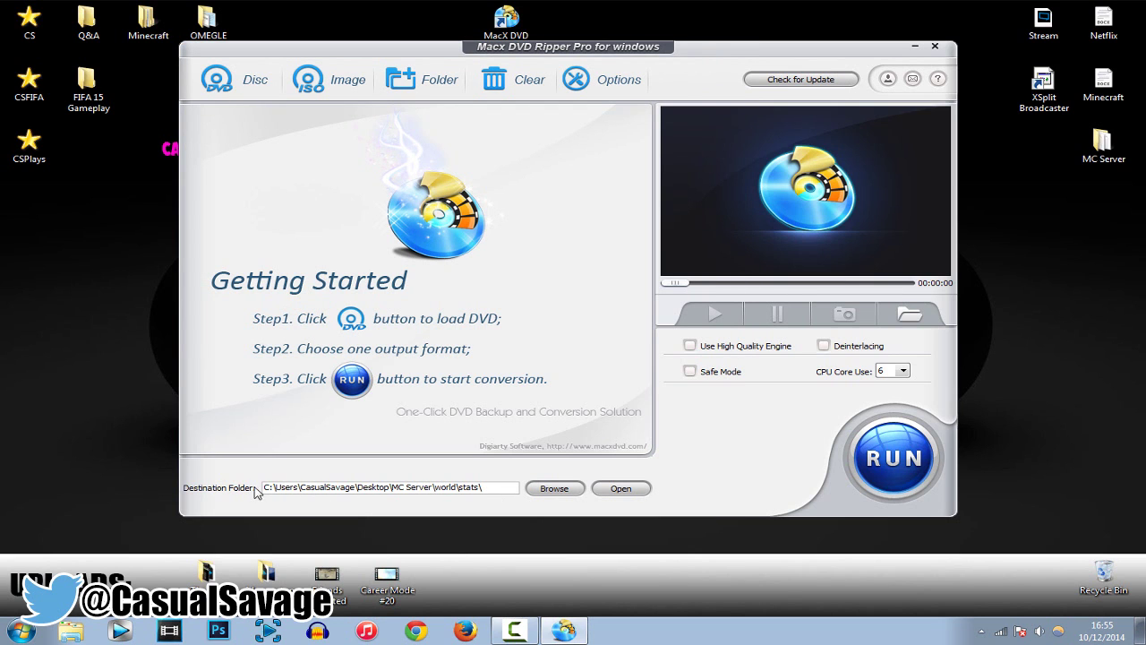
click(407, 487)
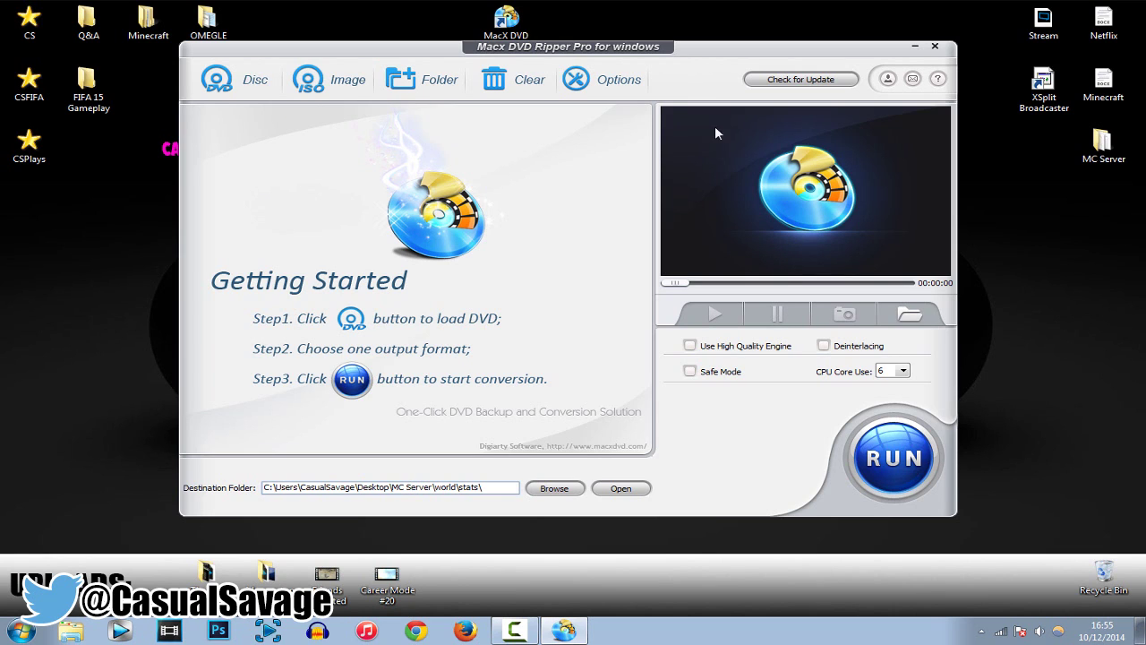
Check the output and snapshot paths in the program options, then view the snapshot folder's contents and close it.
click(613, 86)
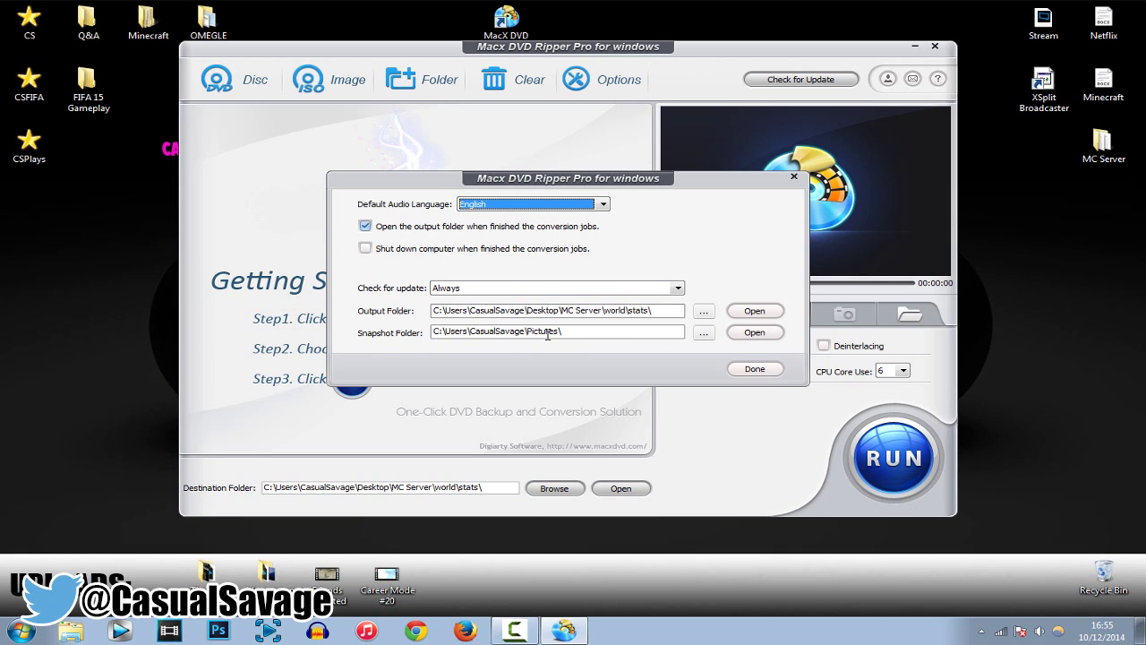
click(759, 369)
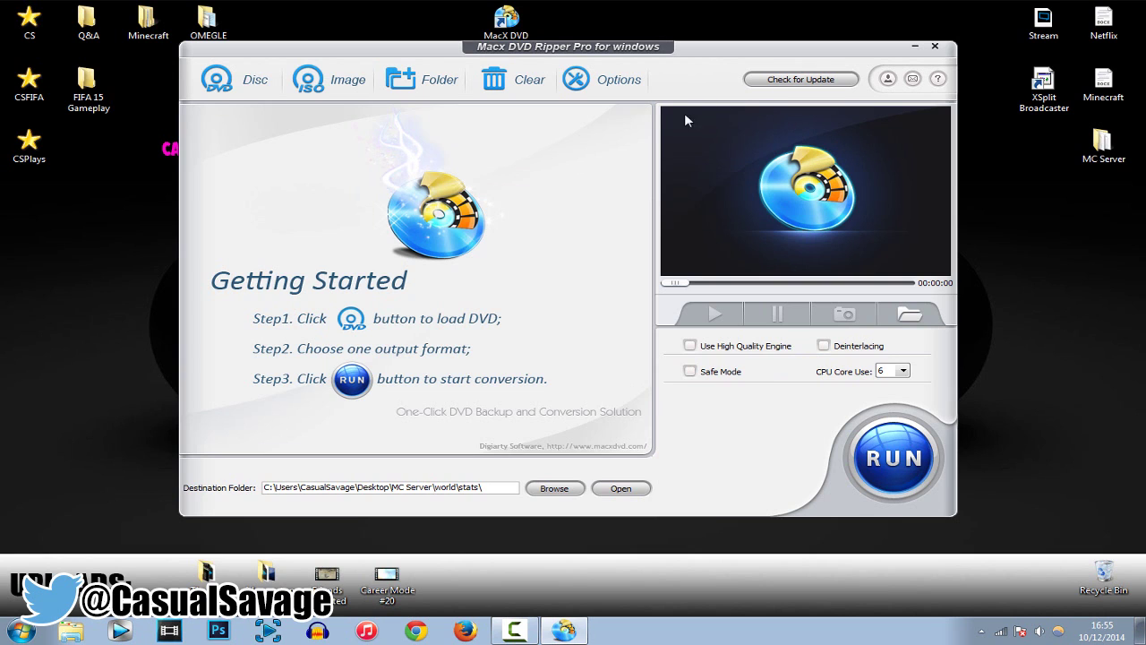
click(910, 317)
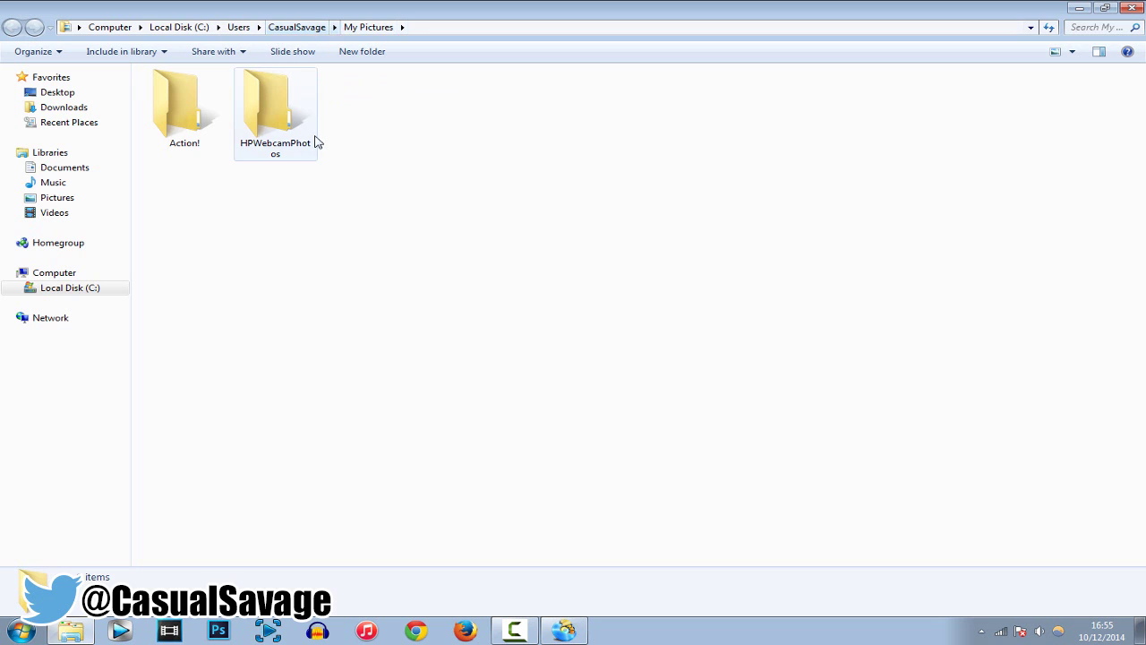
click(1133, 7)
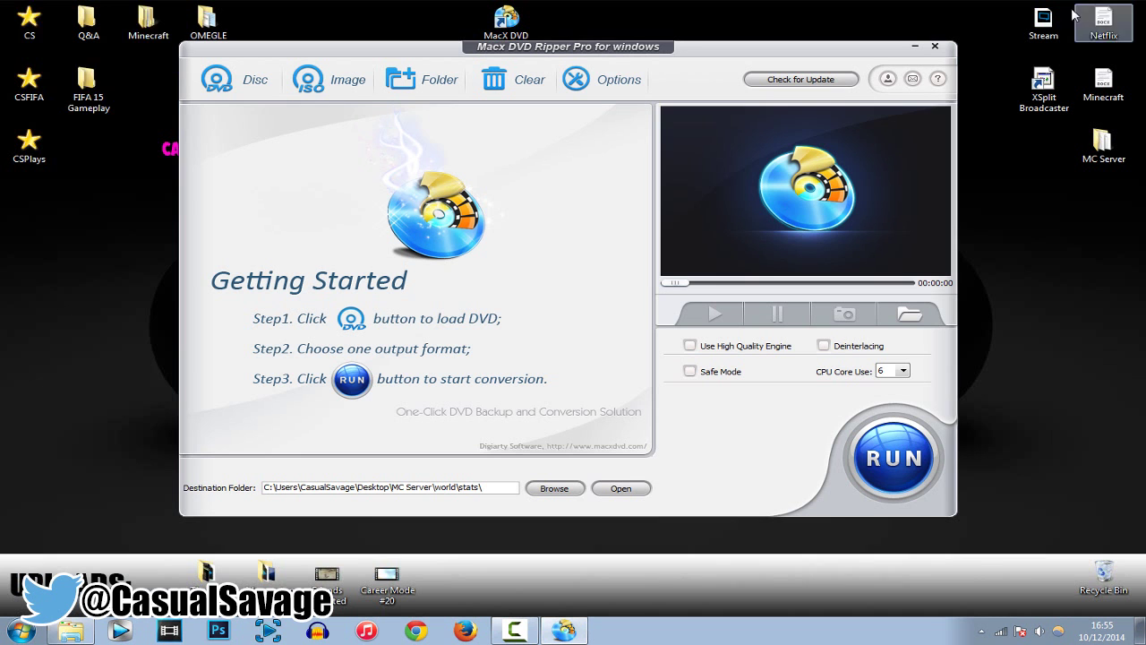
Enable Safe Mode to read its explanation, then disable it again.
click(691, 371)
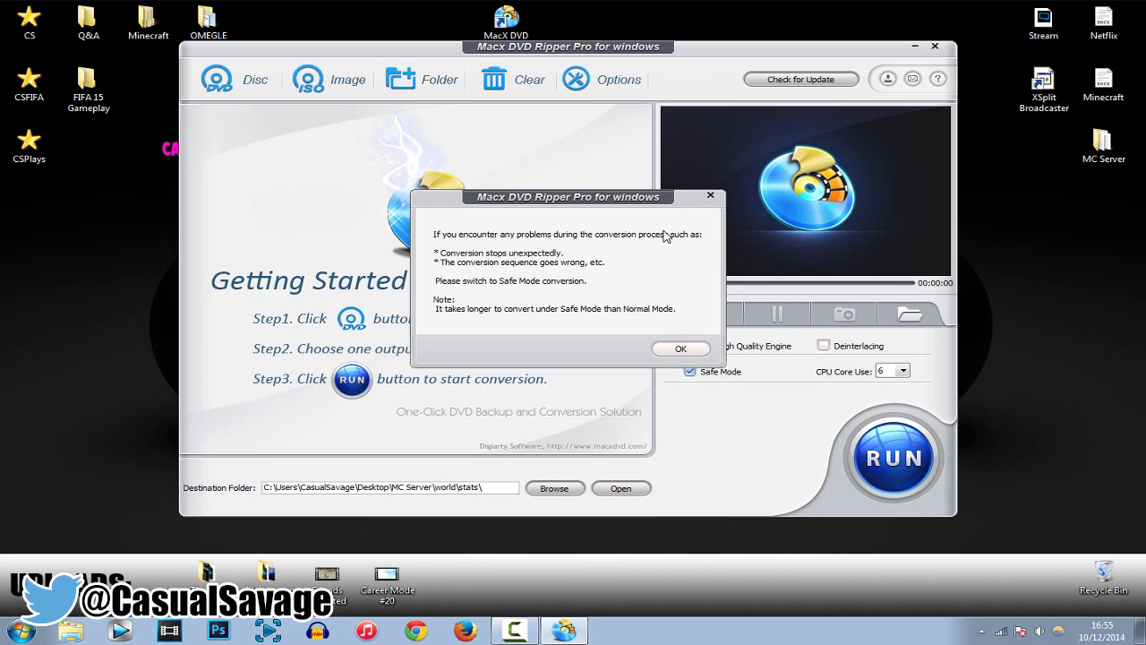
click(694, 351)
click(692, 372)
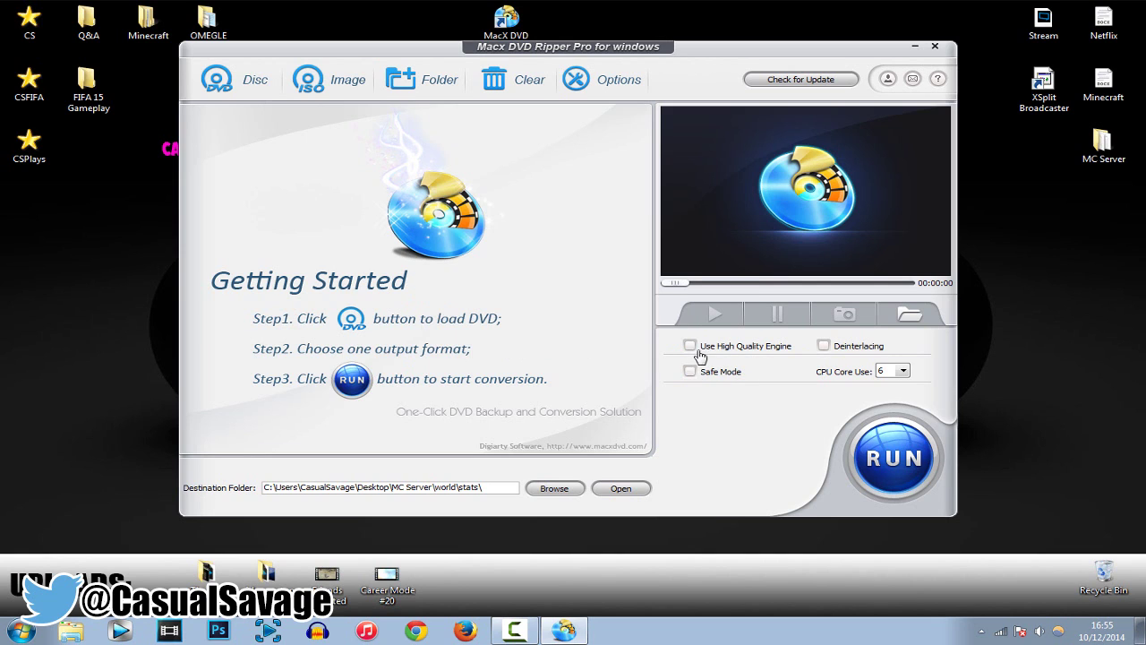
Enable Use High Quality Engine and Deinterlacing, and keep CPU Core Use at 6.
click(689, 345)
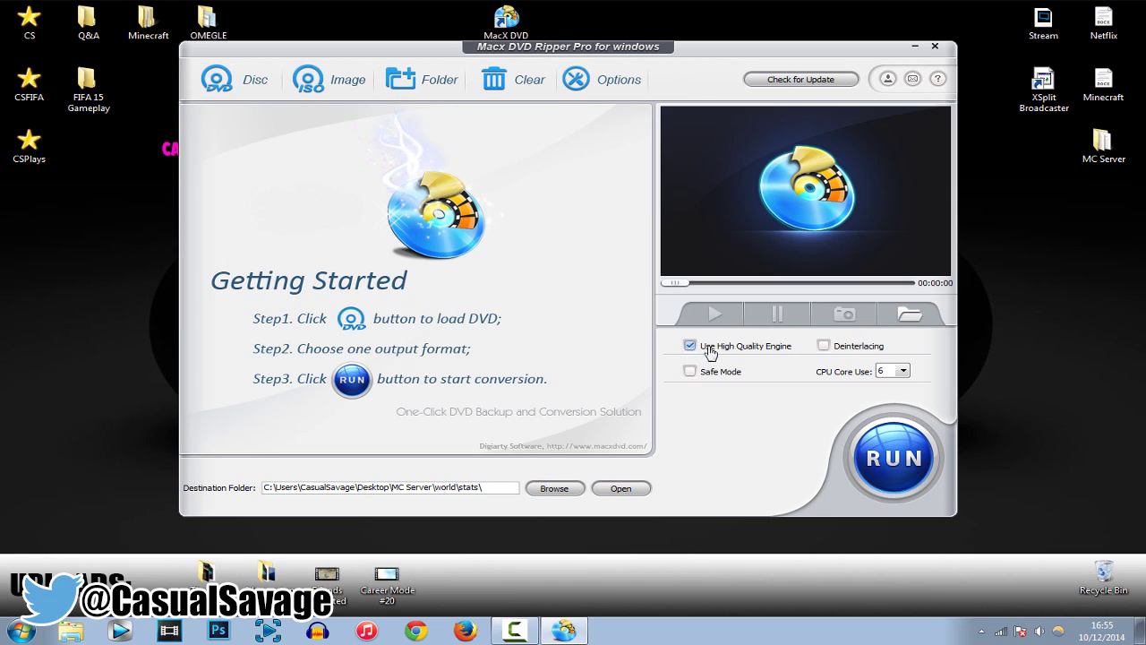
click(824, 348)
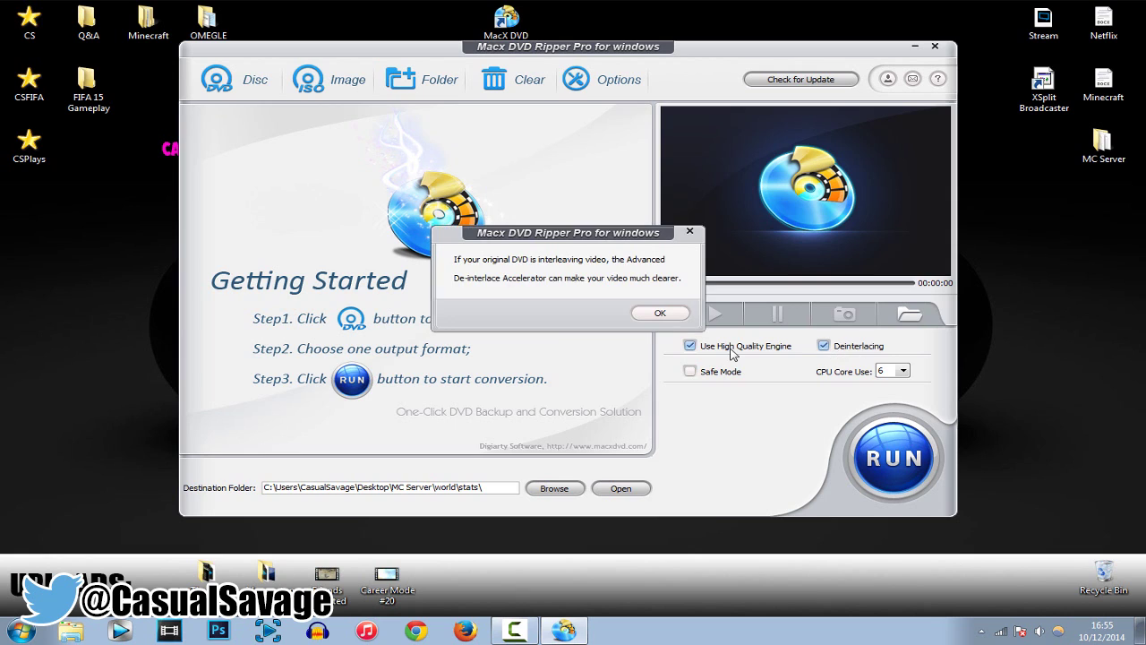
click(674, 315)
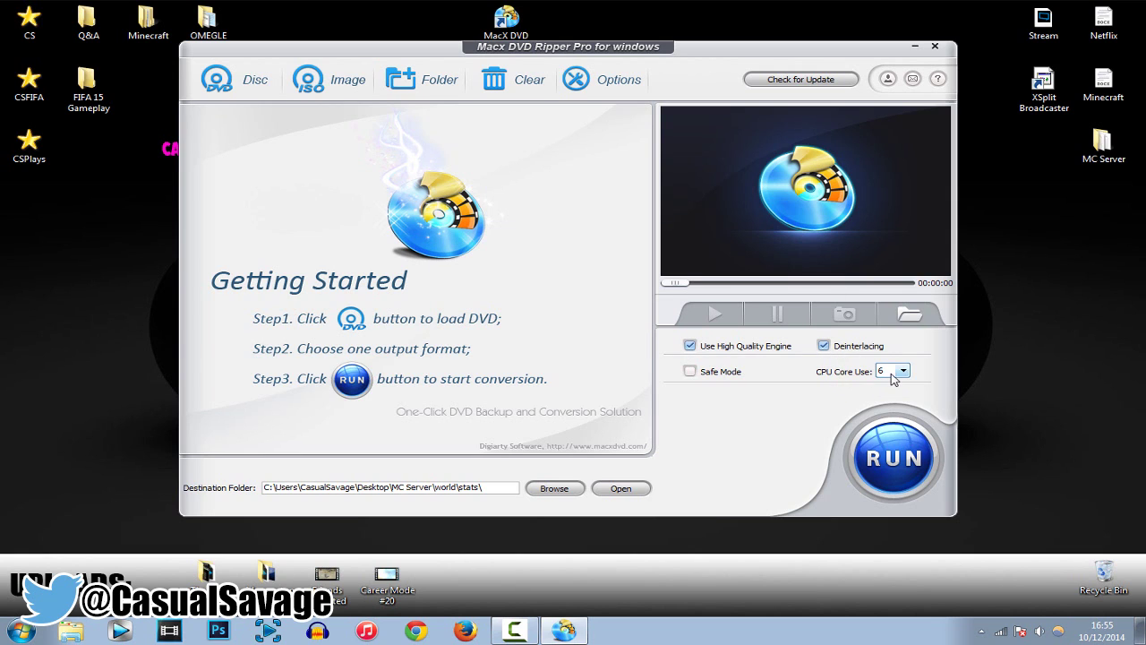
click(891, 373)
click(888, 430)
View the program's version and registration details, then examine the log file offered for support requests and close it.
click(888, 79)
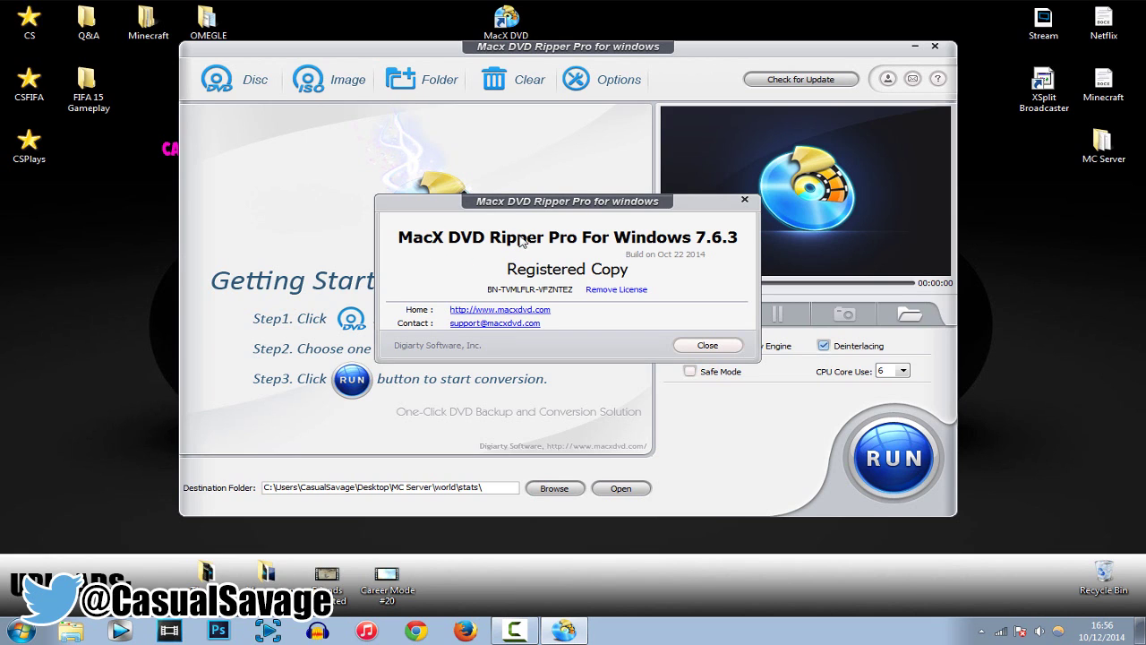
click(717, 349)
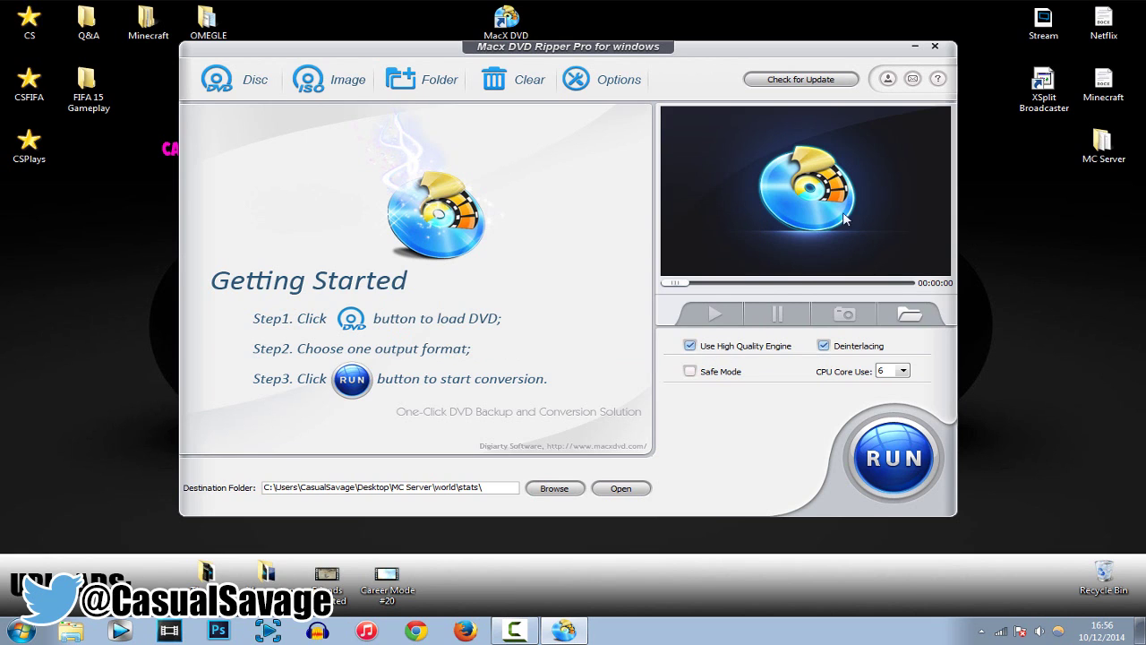
click(913, 81)
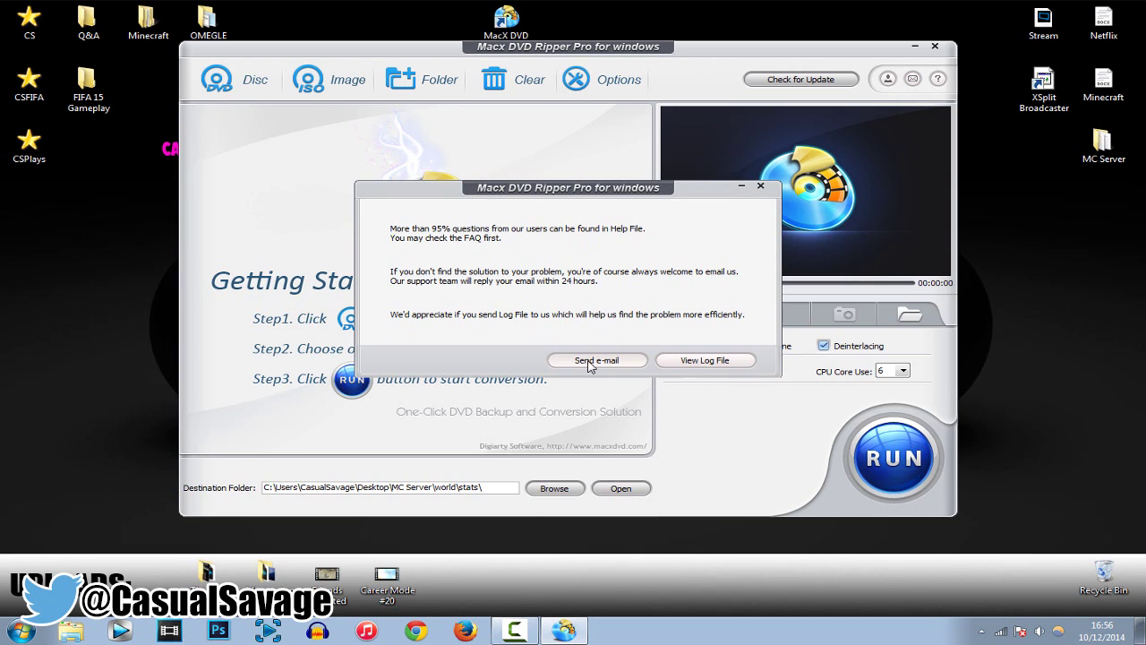
click(701, 361)
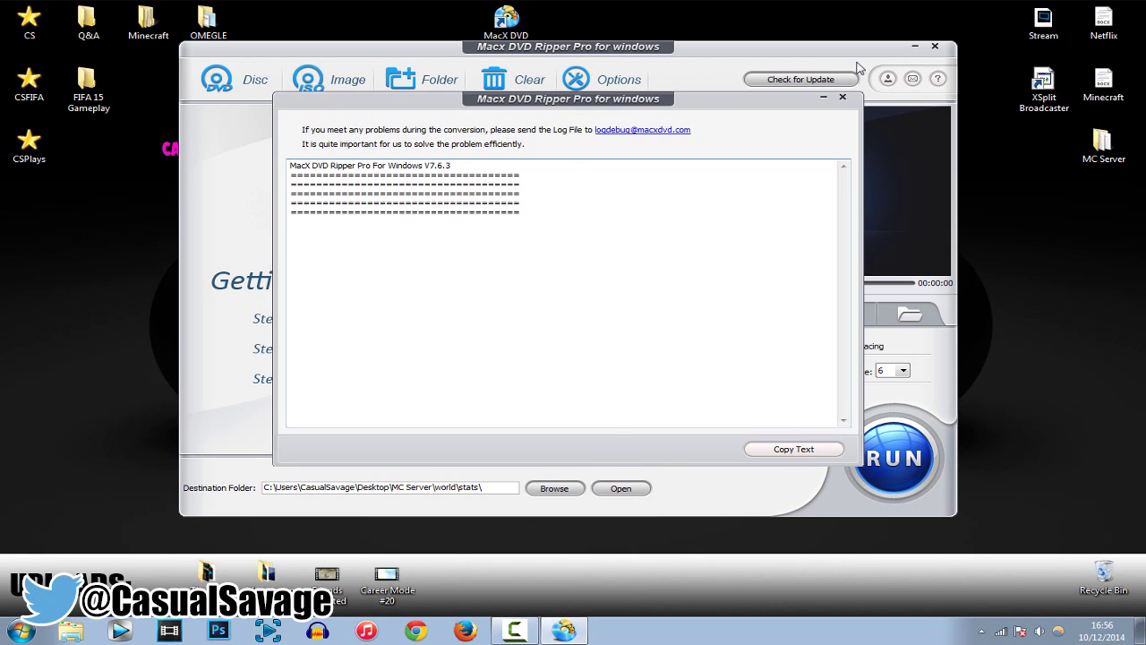
click(842, 97)
Review the available interface languages, keeping English, then check for a program update and open its further information.
click(937, 79)
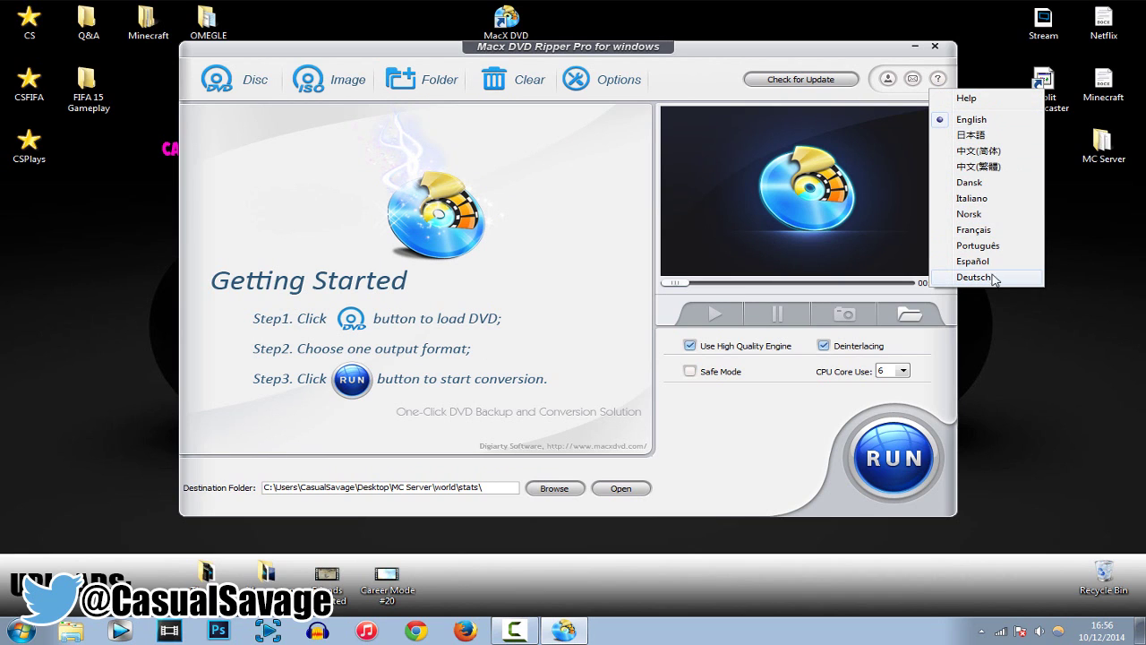
click(721, 479)
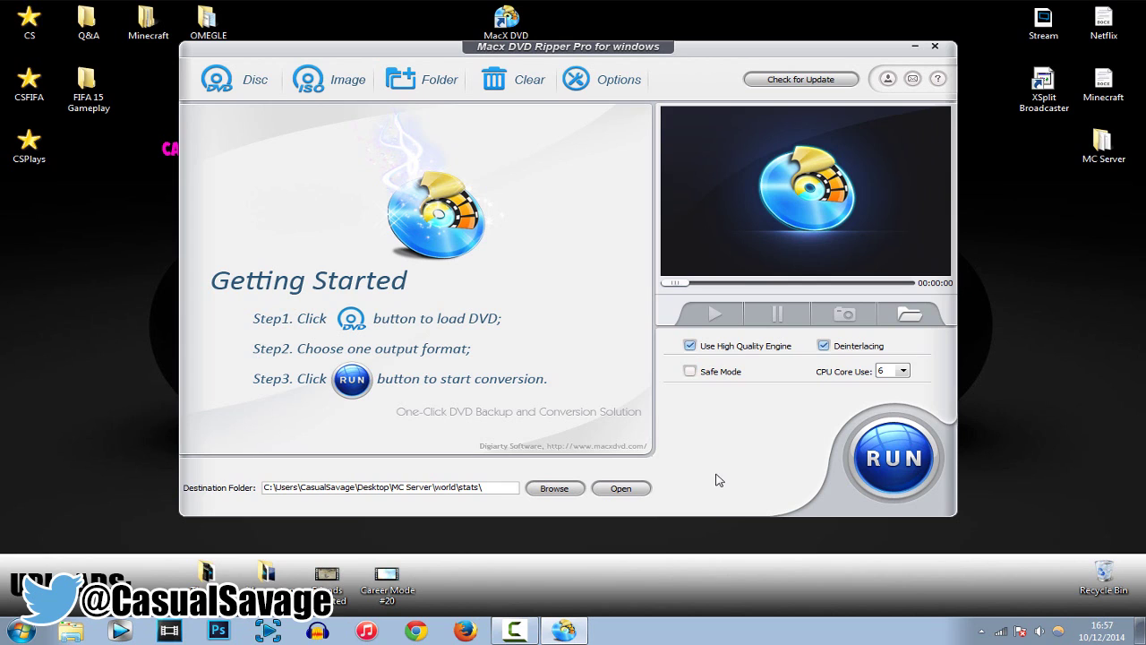
click(802, 81)
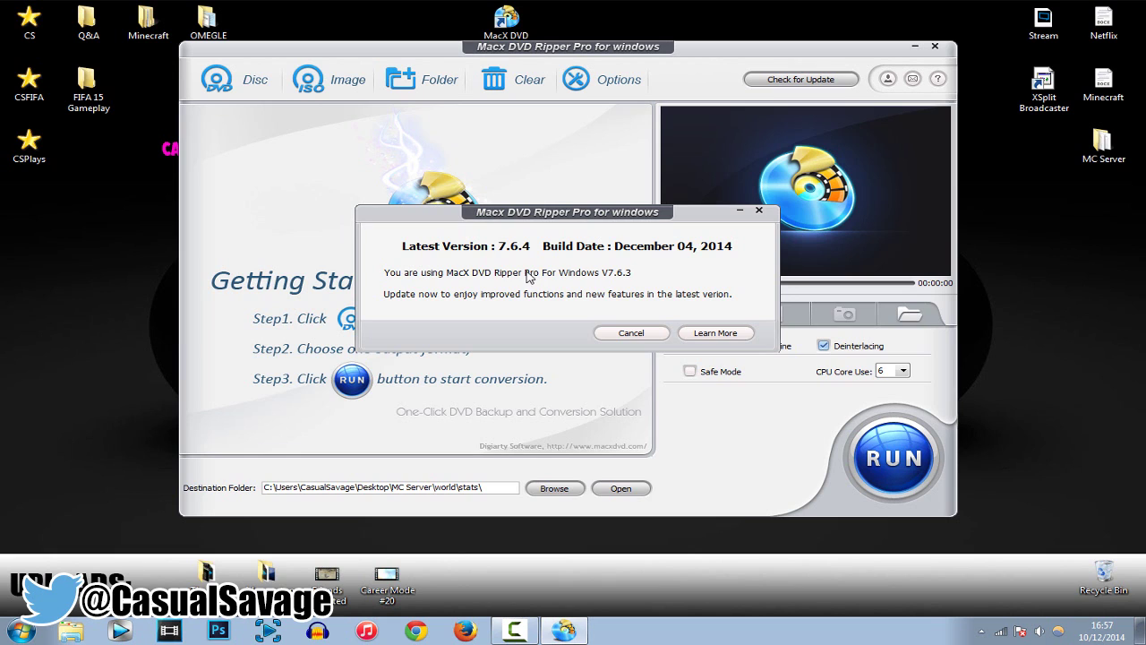
click(714, 333)
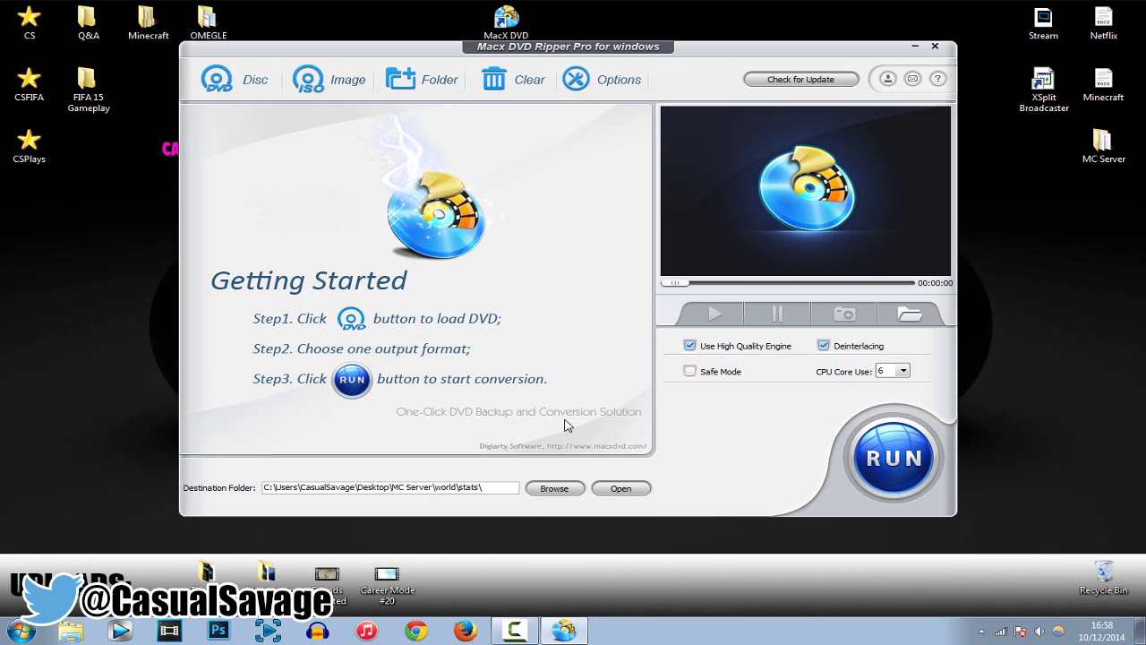
Launch MacX HD Video Converter Pro For Windows, look over its main window and close the program.
key(super)
text(c)
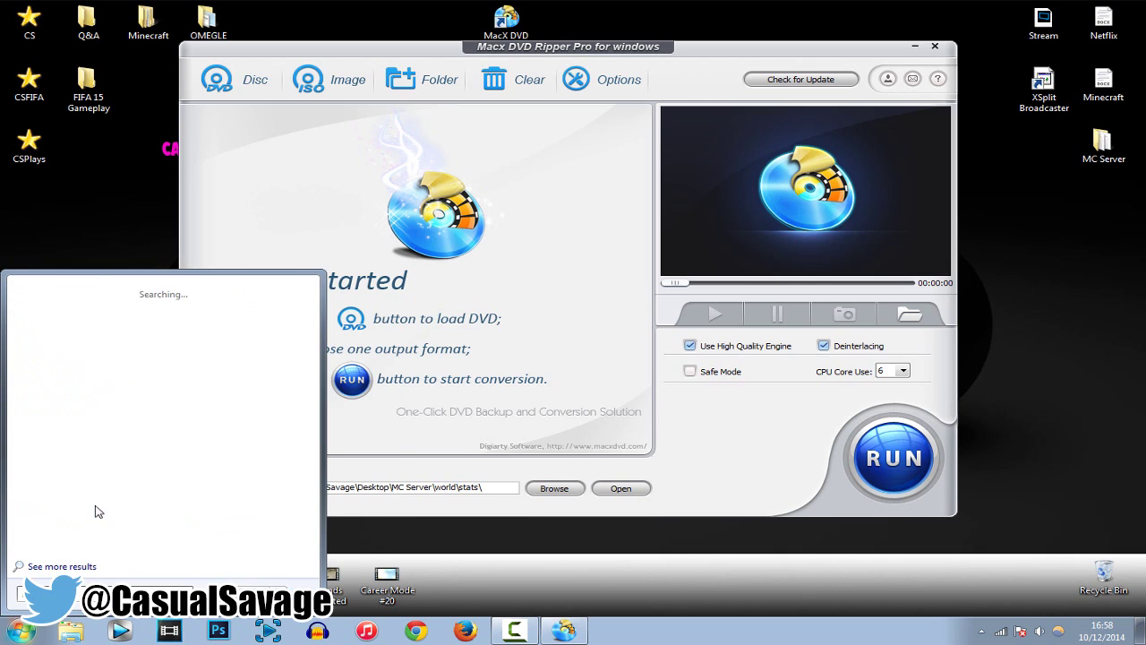
text(ac)
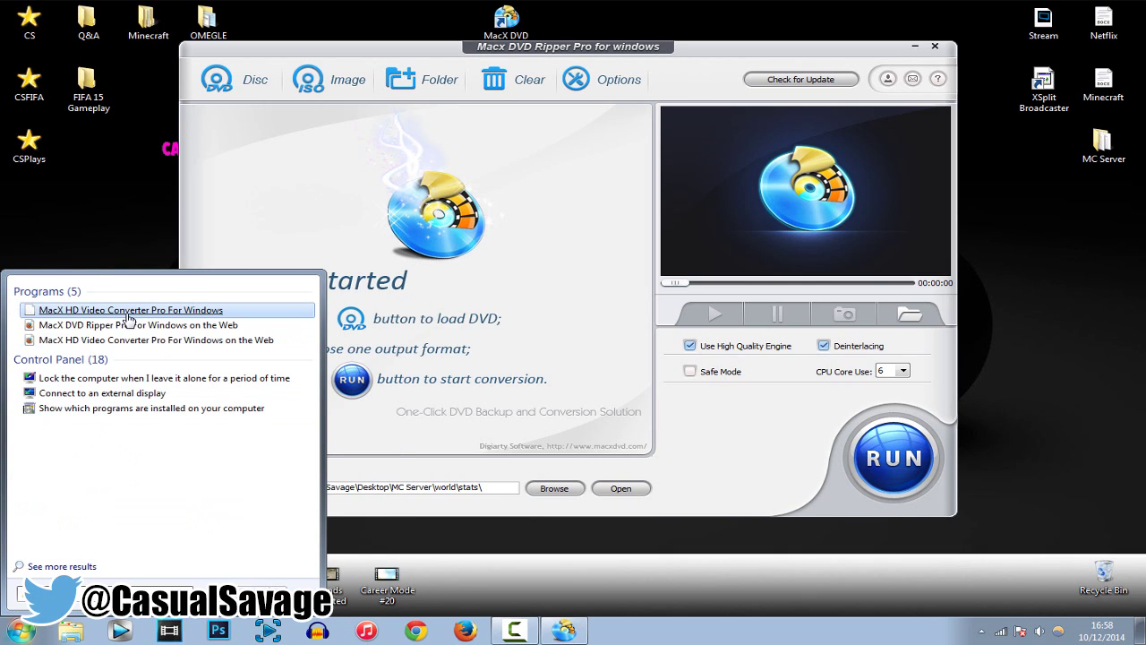
click(82, 311)
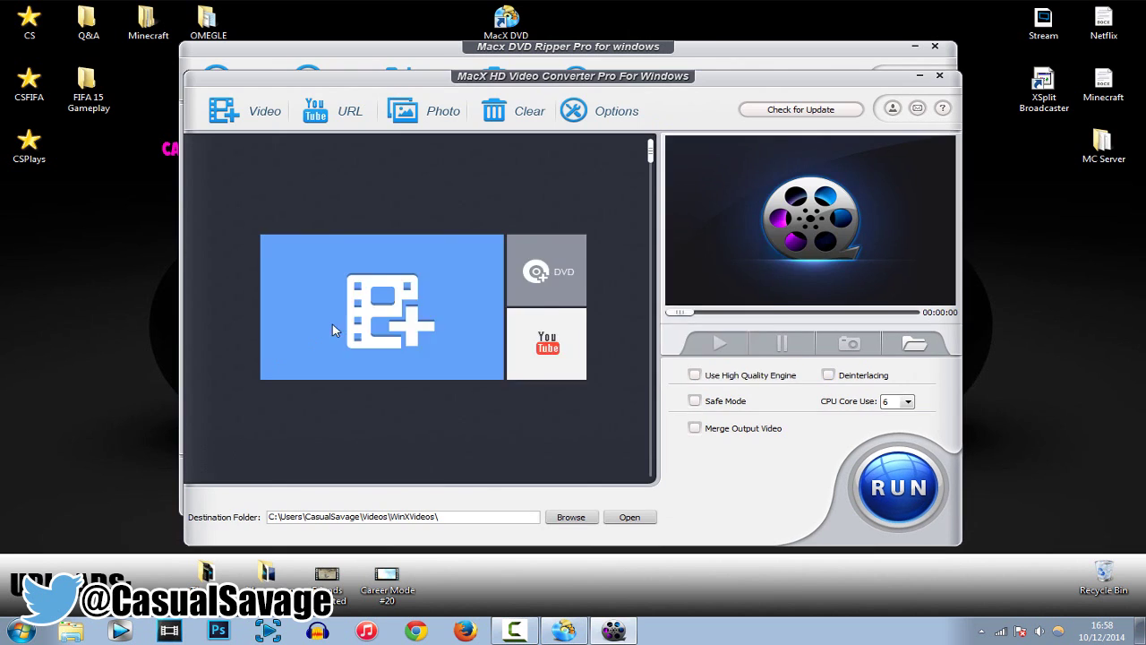
click(660, 364)
drag(779, 80, 800, 53)
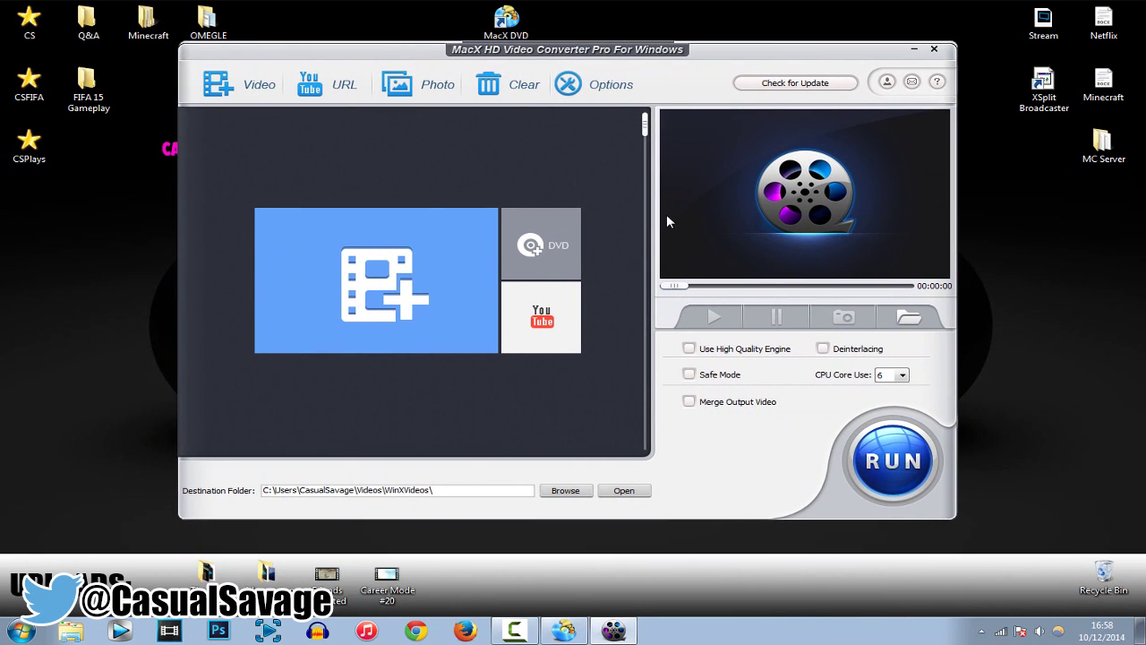
drag(644, 124, 623, 308)
click(935, 49)
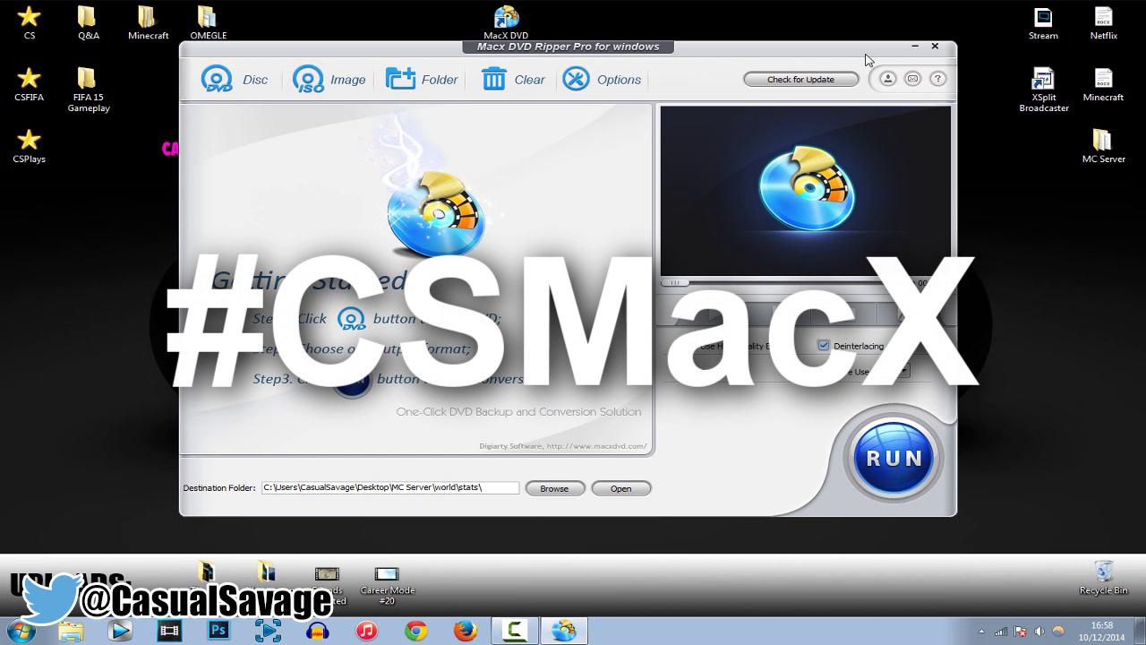
View the December 2014 dates in the system calendar and close it.
click(1101, 631)
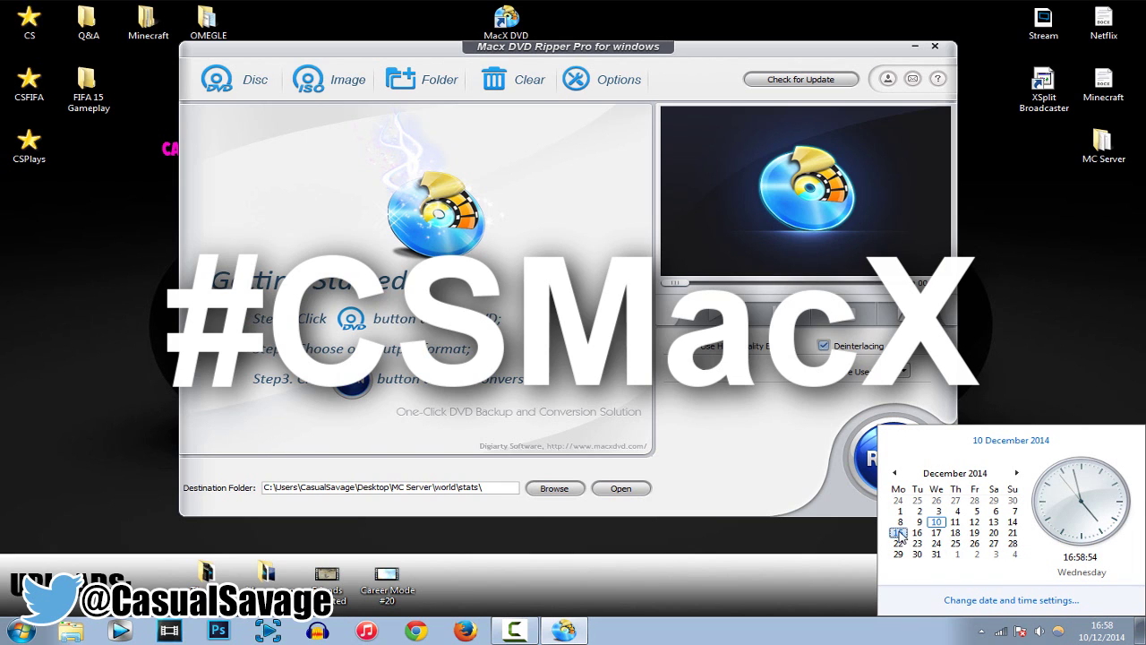
click(717, 535)
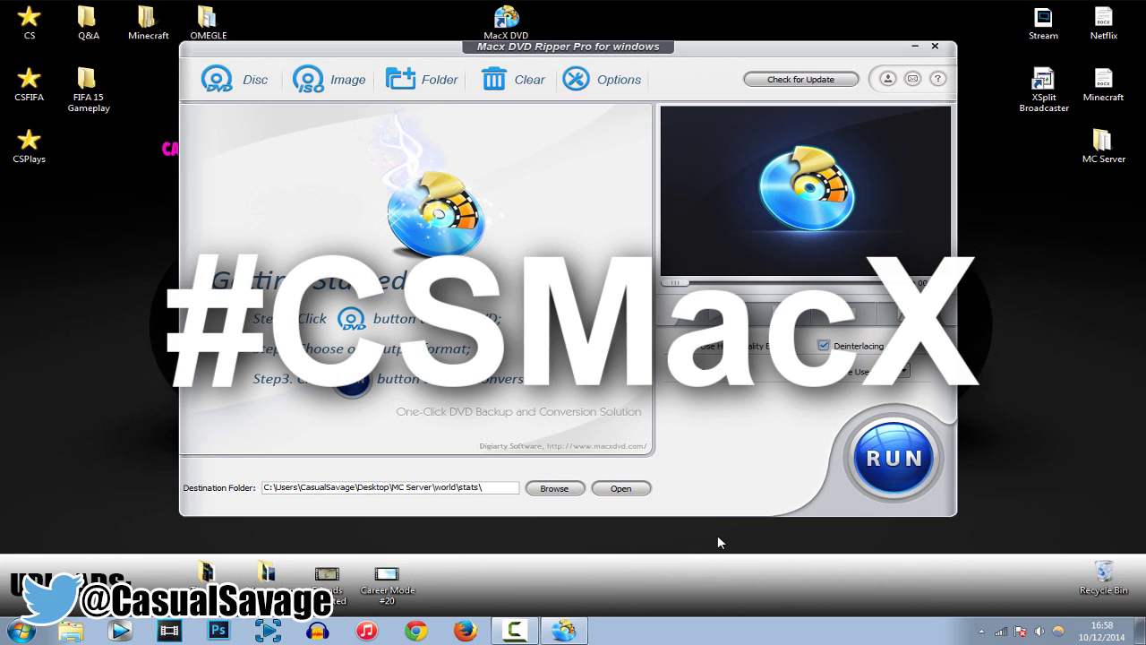